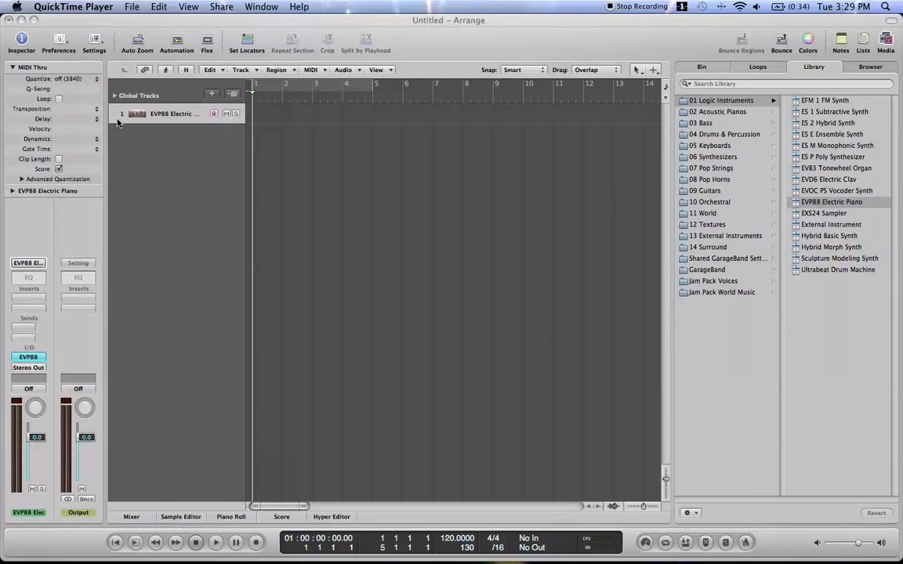
left_click(115, 95)
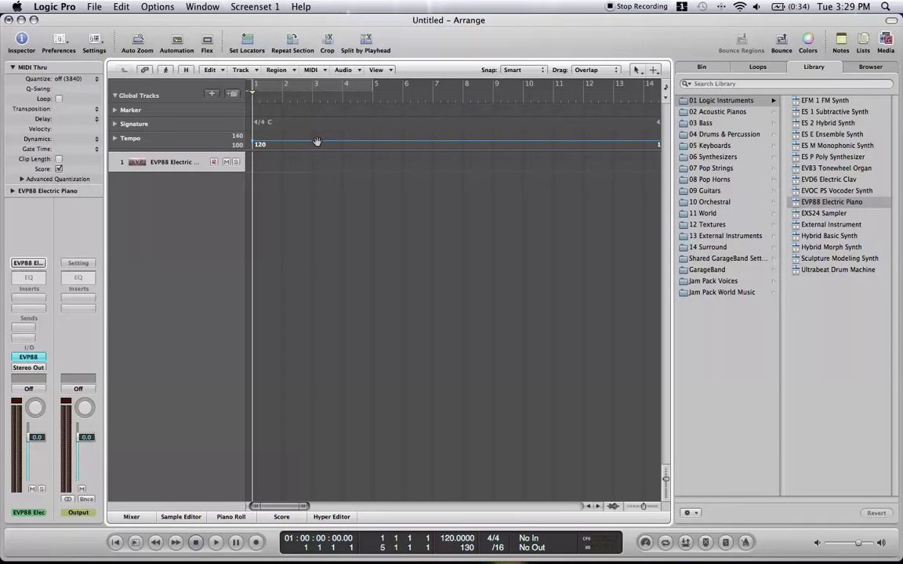
left_click_drag(317, 142, 316, 146)
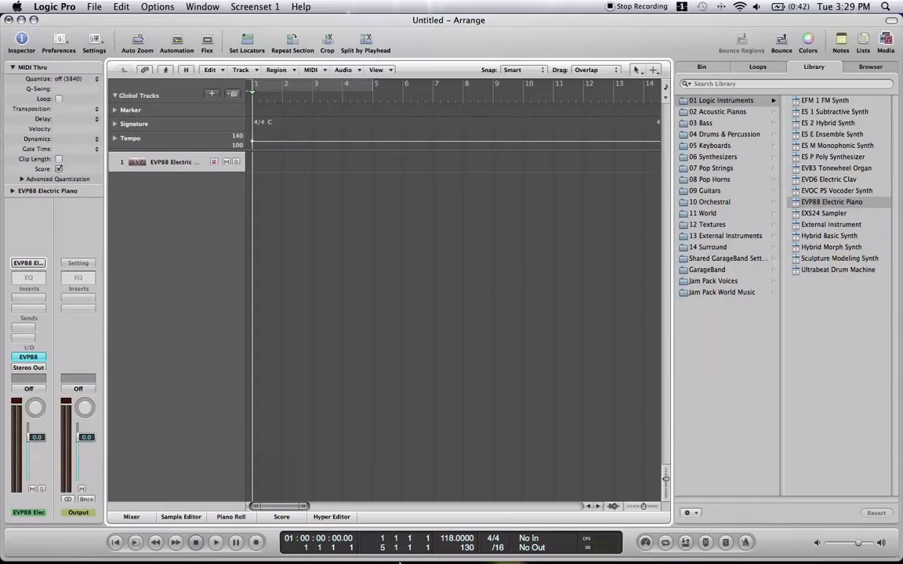
double_click(458, 540)
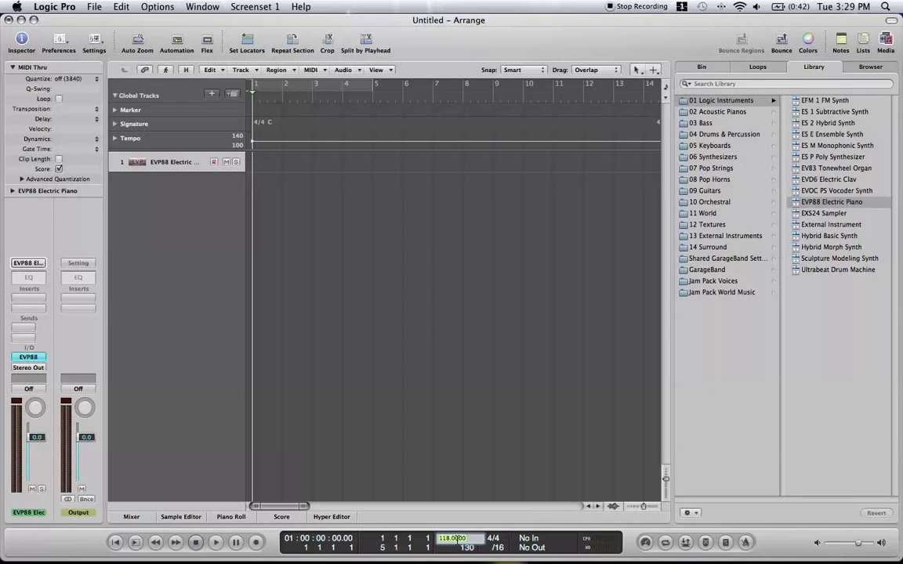
type("120")
key("Return")
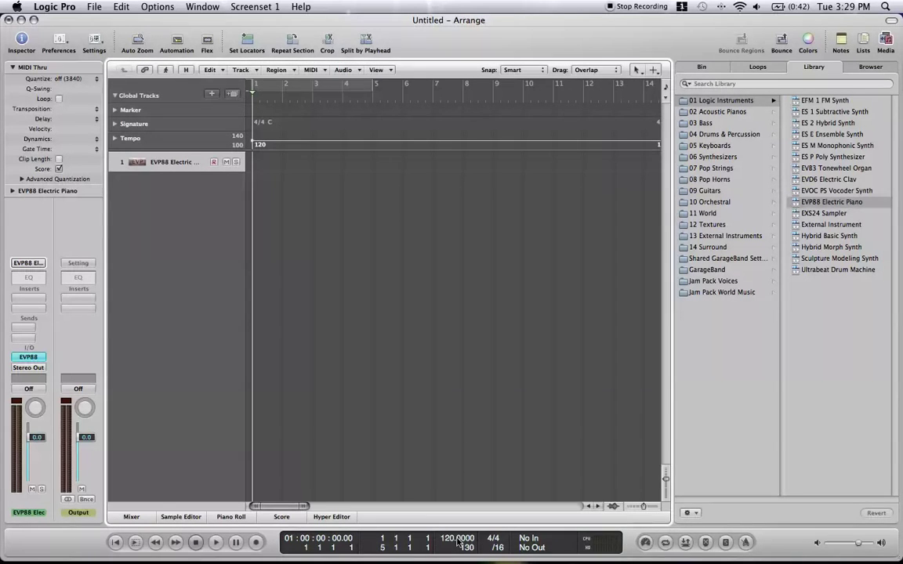
Enter 125 as the tempo event in the Lists Tempo tab to make the project 125 BPM
left_click(865, 40)
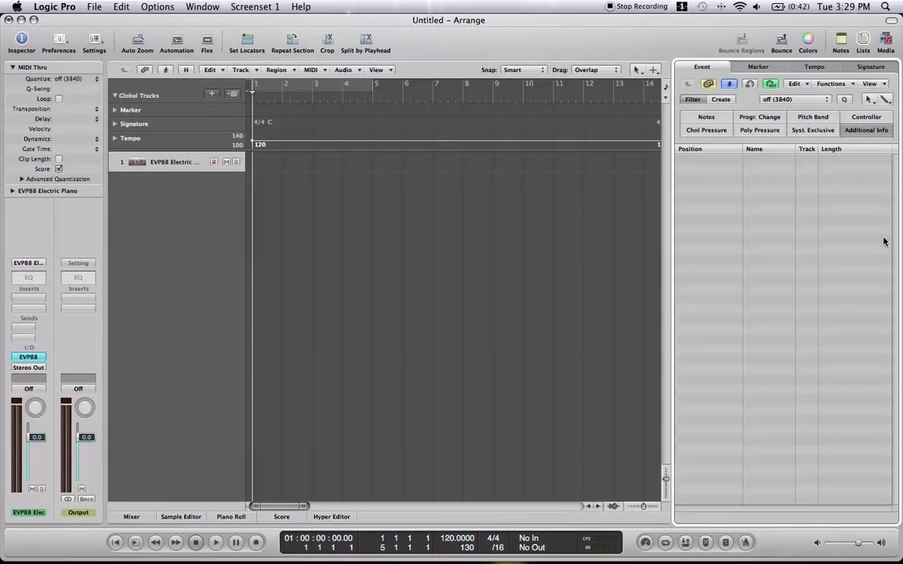
left_click(815, 67)
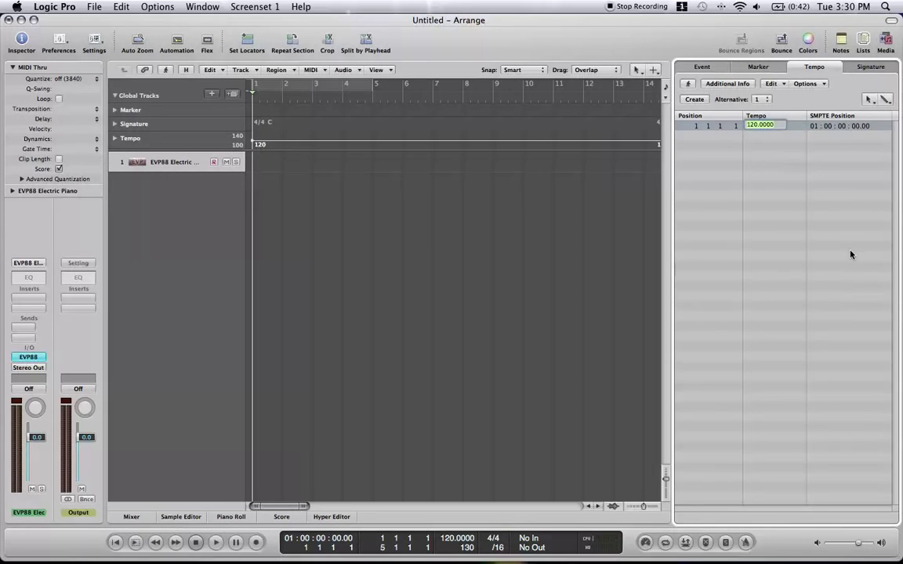
type("125")
key("Return")
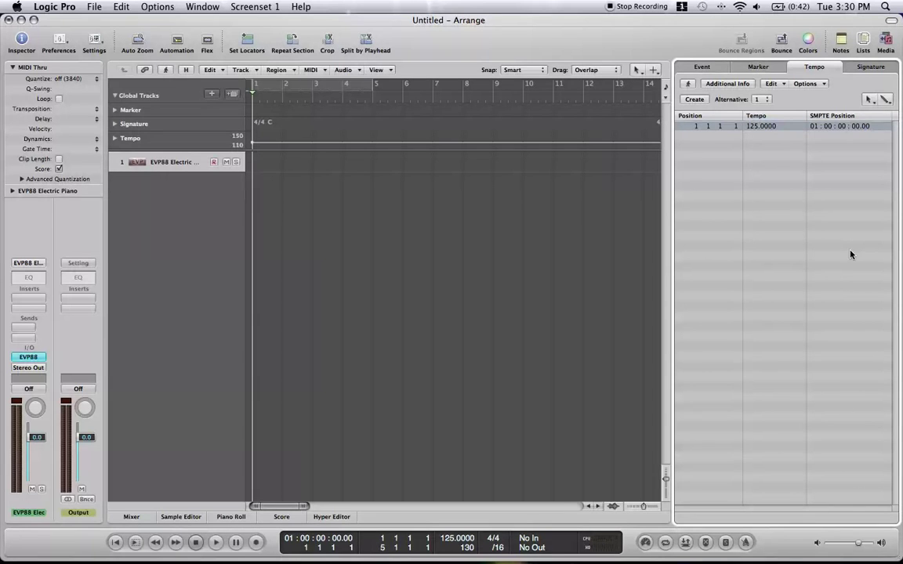
Close the tempo list, collapse the global tracks, and bring up the Musical Typing keyboard
key("d")
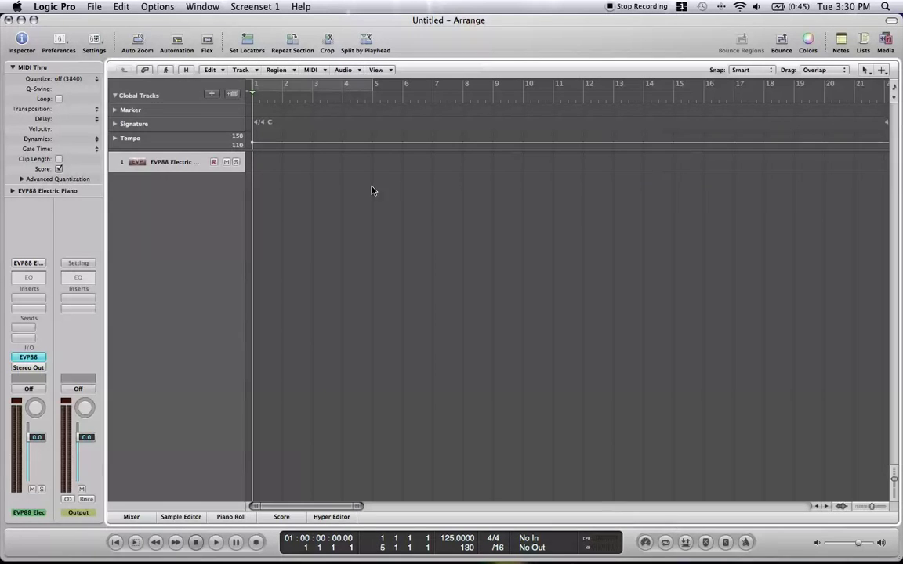
left_click(114, 95)
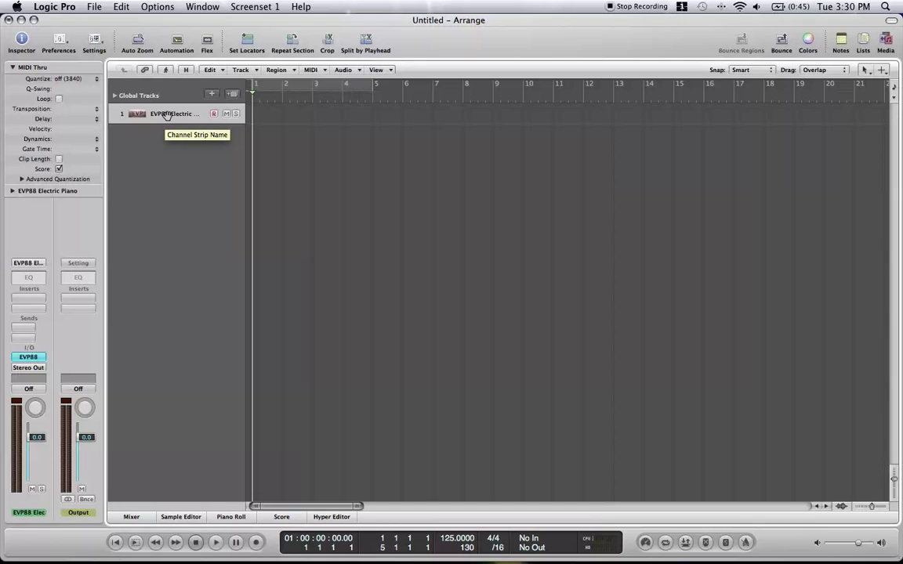
key("super+k")
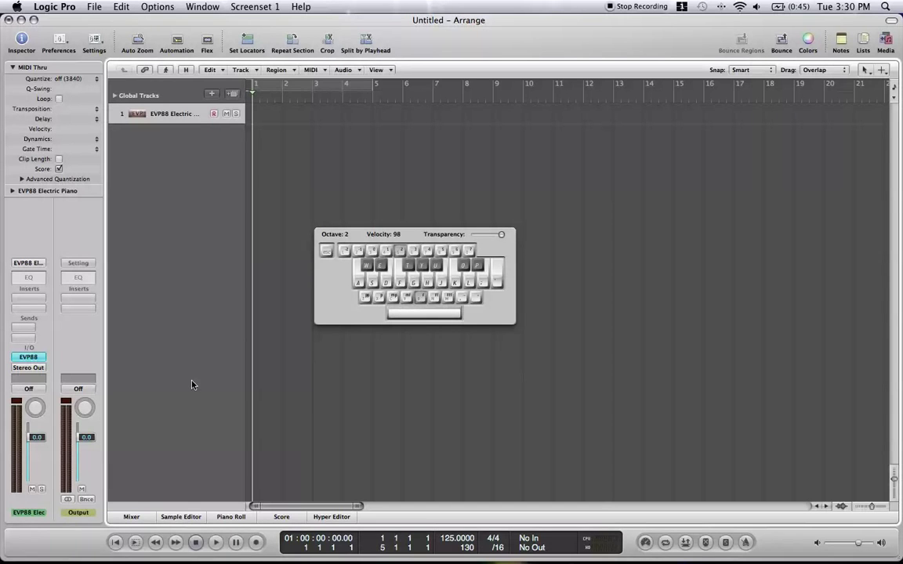
Play test notes h, j, k, l, k, j, f on the EVP88 electric piano
key("h")
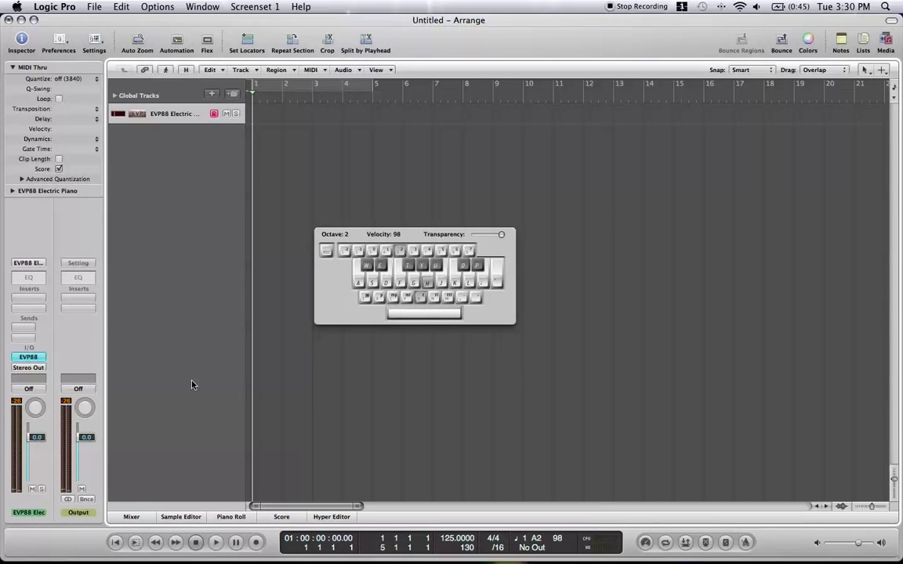
key("j")
key("k")
key("l")
key("k")
key("j")
key("f")
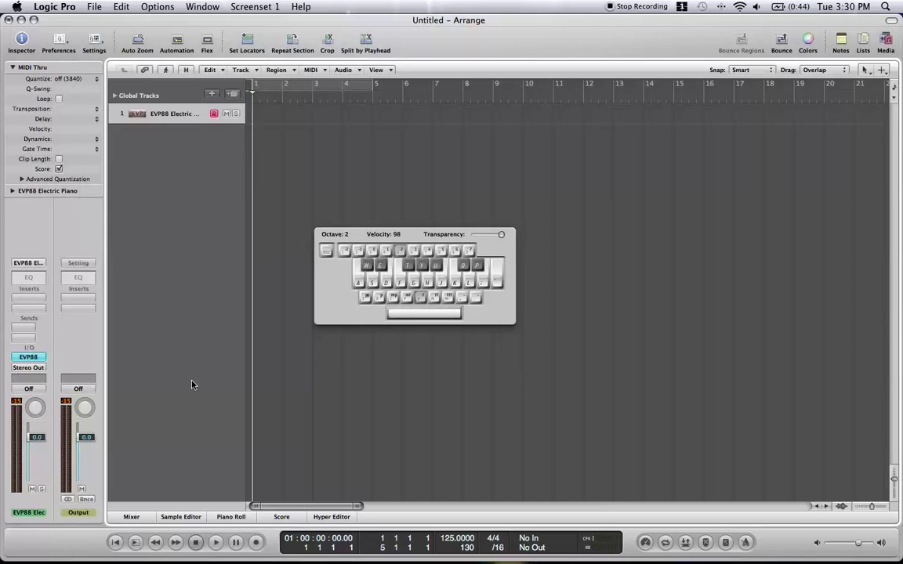
From just before bar 3, record notes j, k, h into a new region on the electric piano
left_click(305, 88)
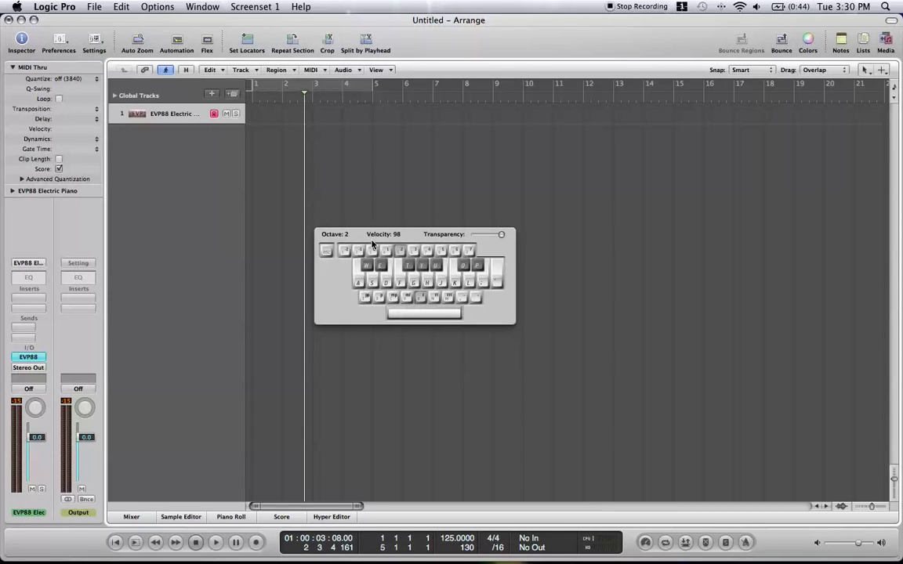
key("Caps_Lock")
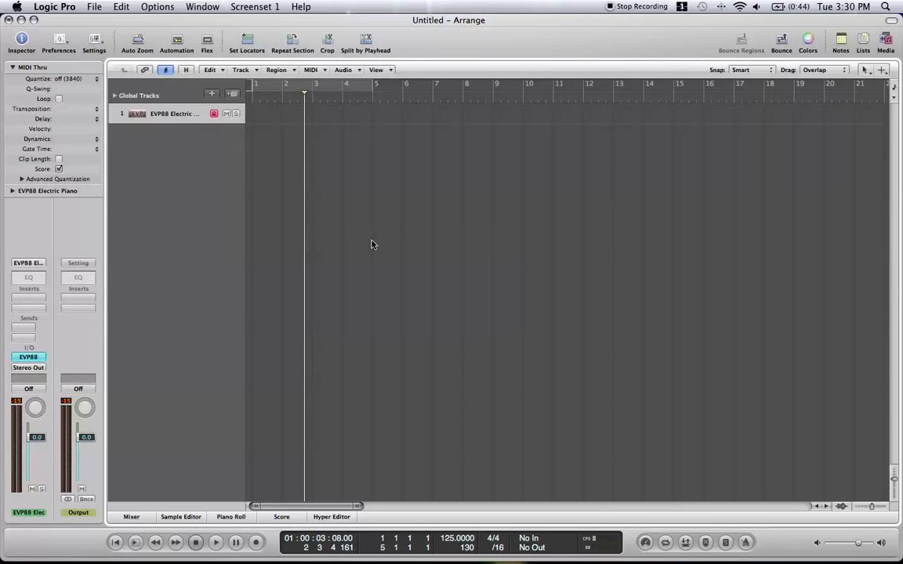
key("r")
key("Caps_Lock")
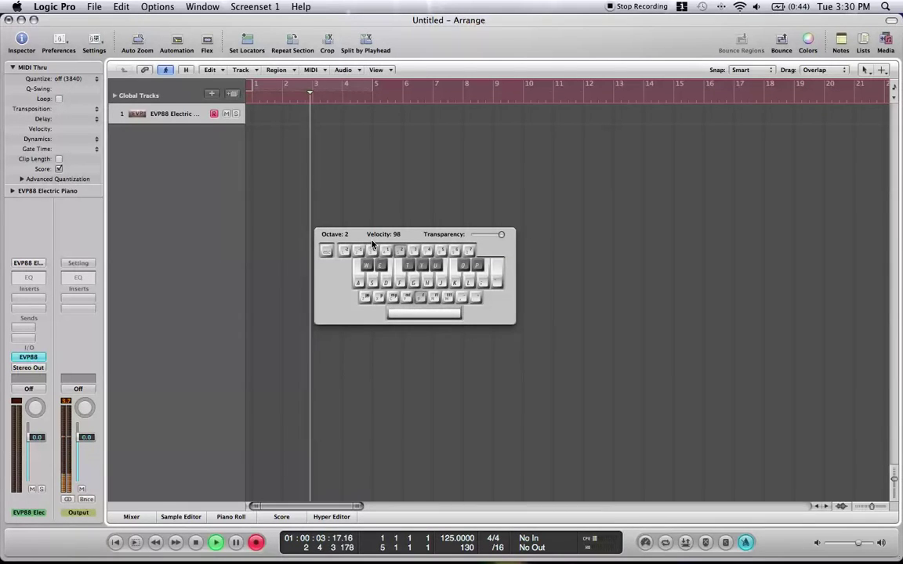
key("j")
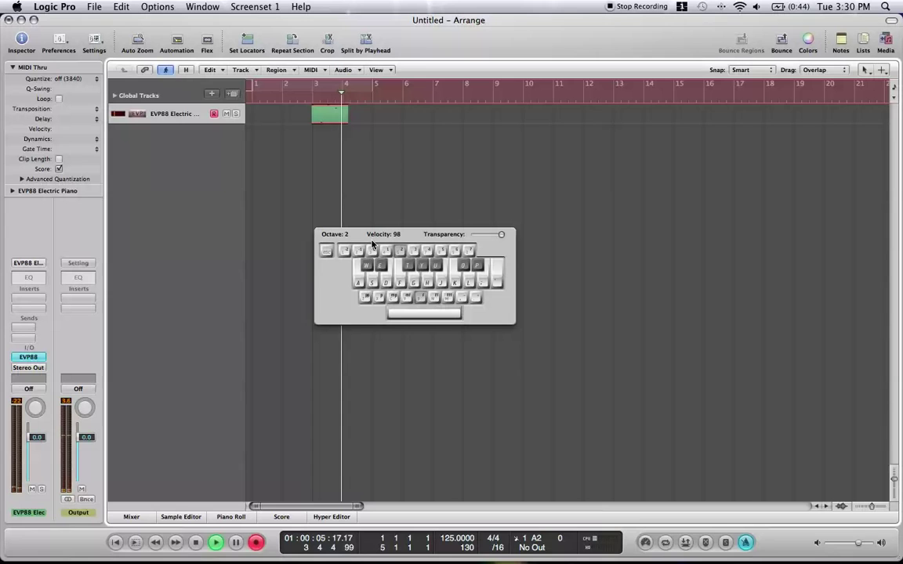
key("k")
key("h")
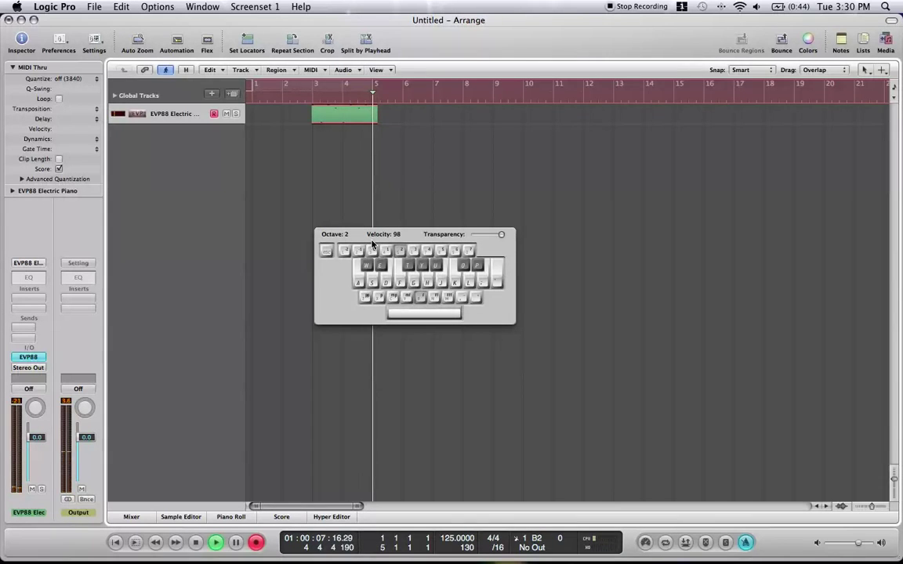
key("space")
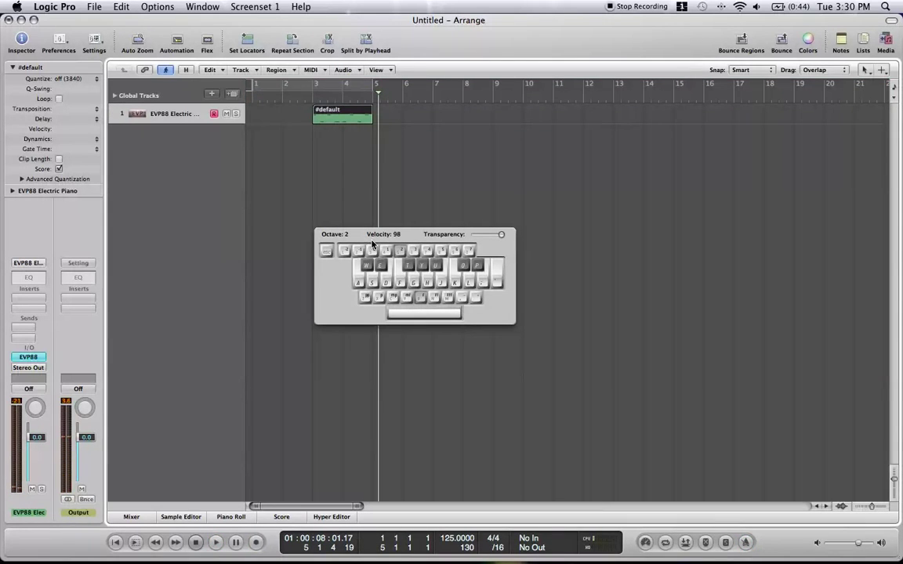
left_click_drag(337, 234, 327, 204)
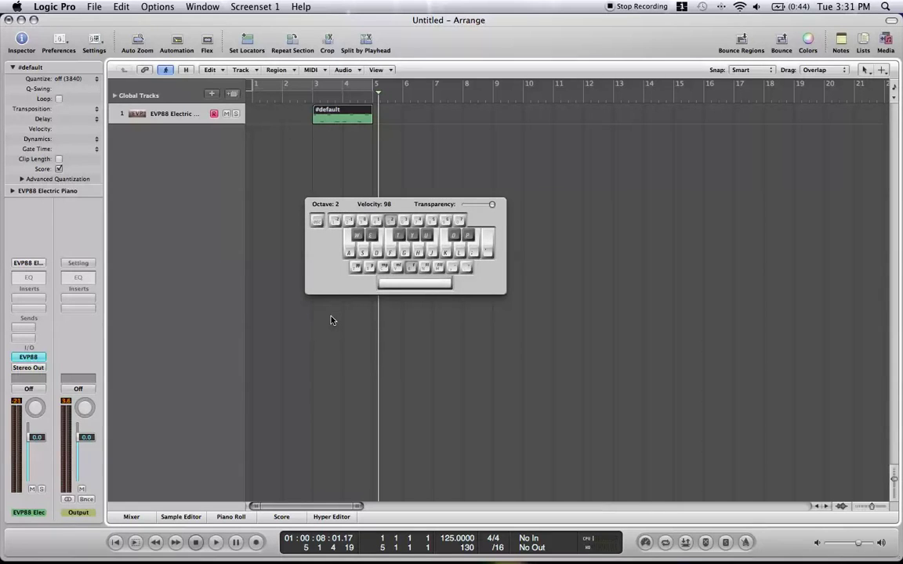
Move the #default region to bar 1 and play a cycle over bars 1 to 3
key("super+k")
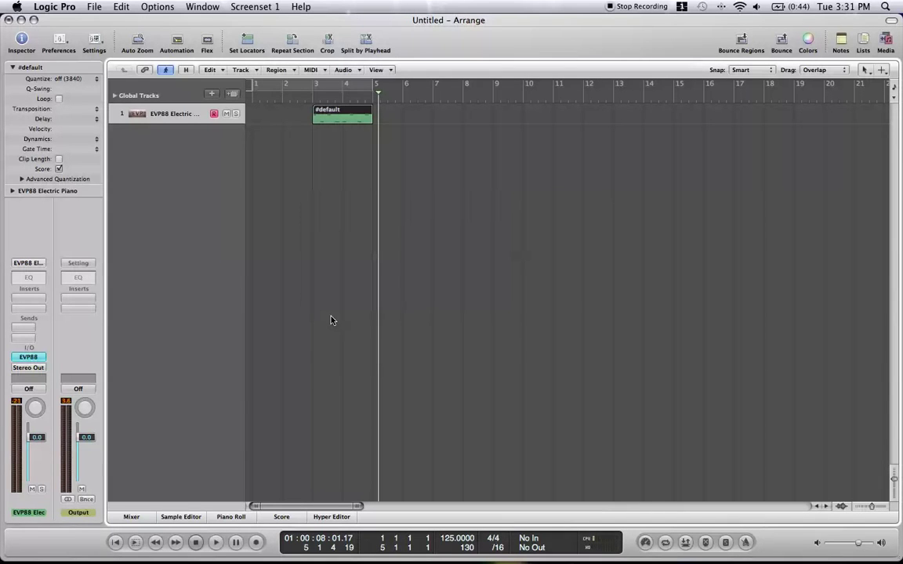
left_click_drag(348, 115, 282, 124)
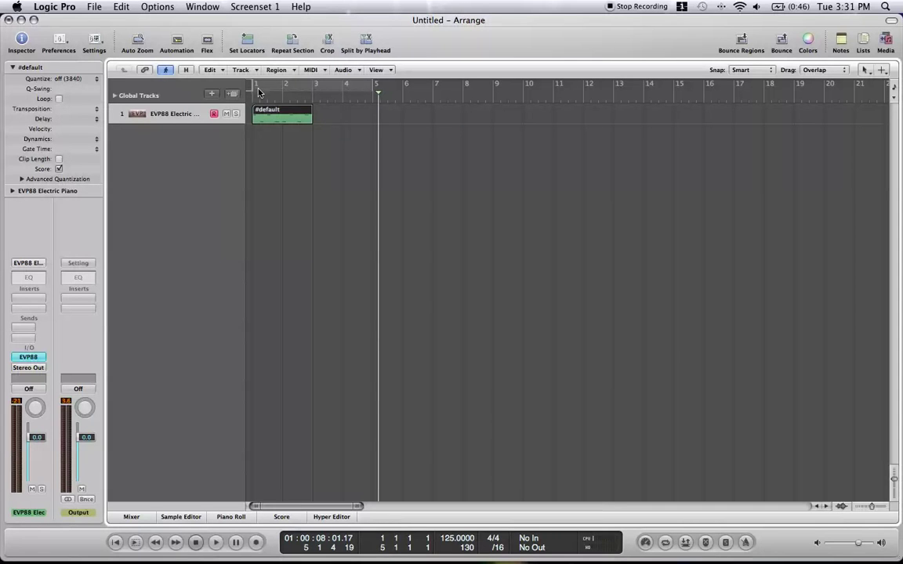
left_click_drag(254, 88, 315, 86)
key("space")
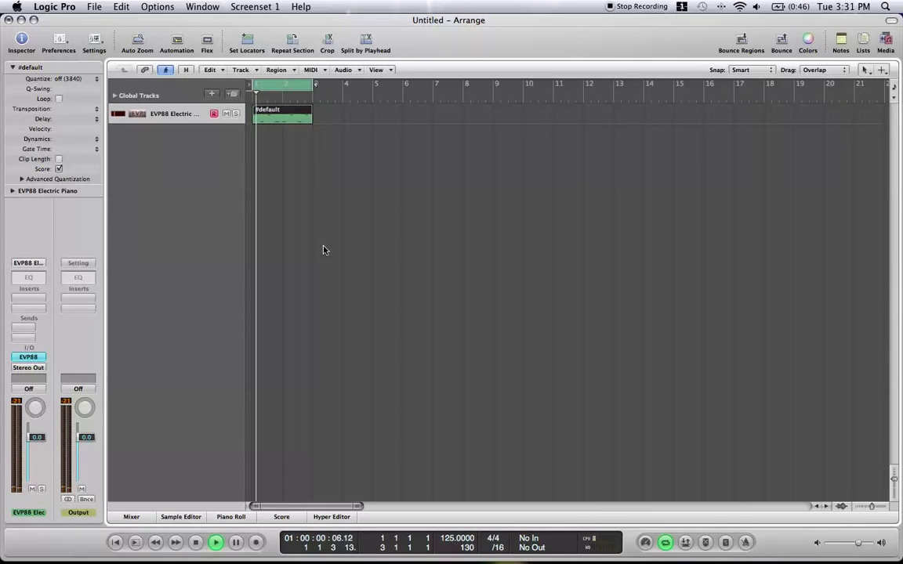
key("space")
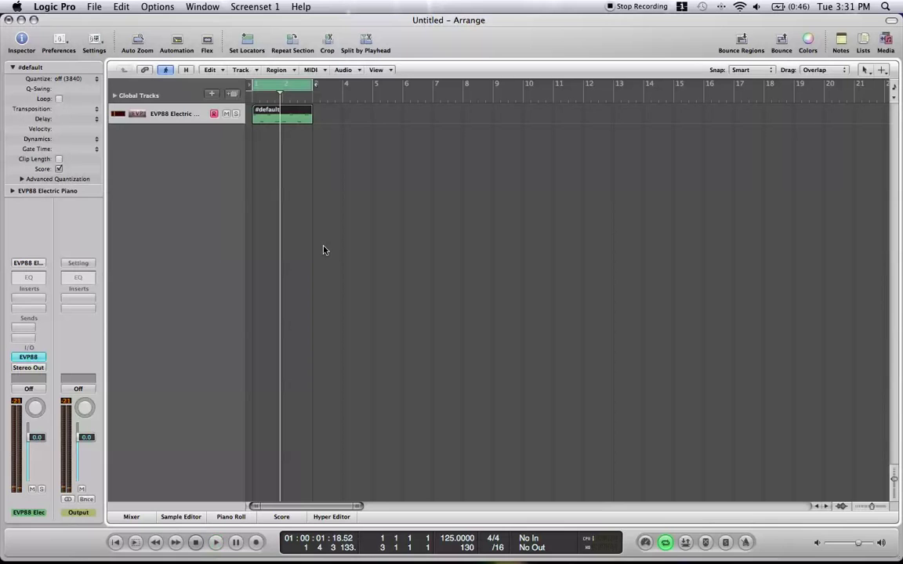
Nudge the region's first note slightly in the Piano Roll, then replay the loop from the start
double_click(261, 115)
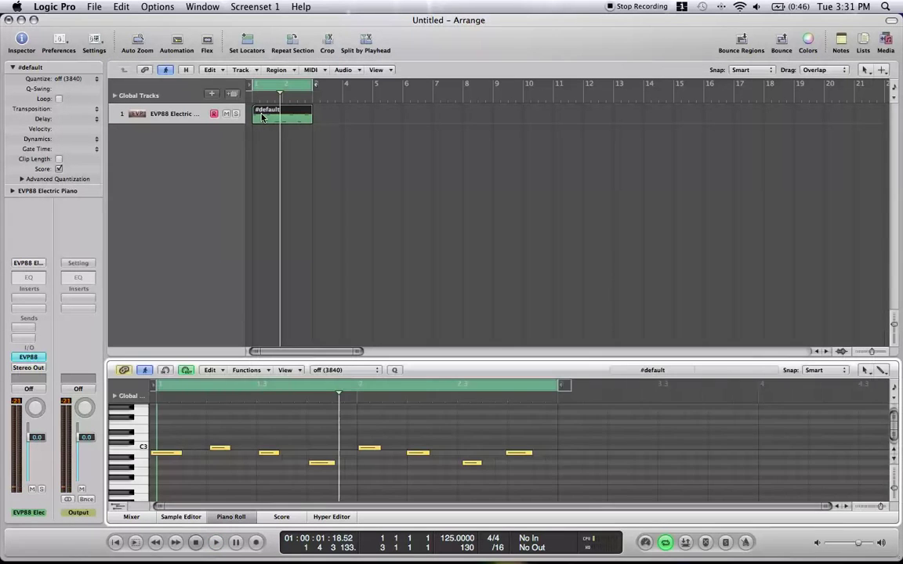
left_click(157, 453)
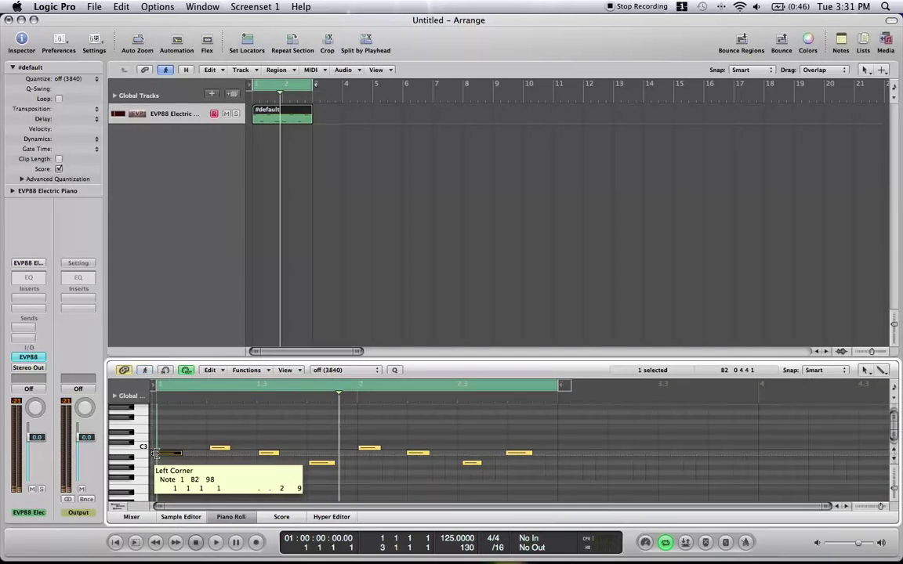
left_click_drag(156, 453, 160, 453)
key("p")
key("Return")
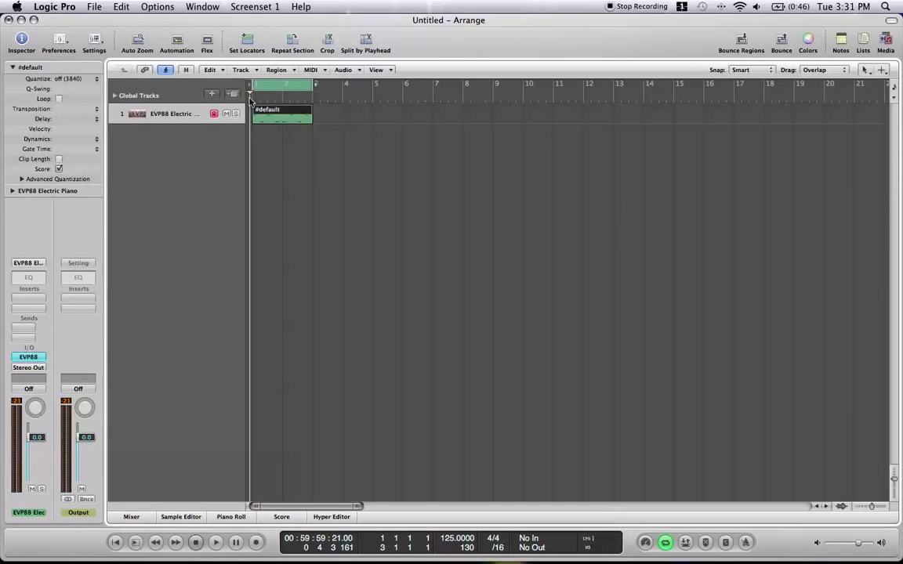
key("space")
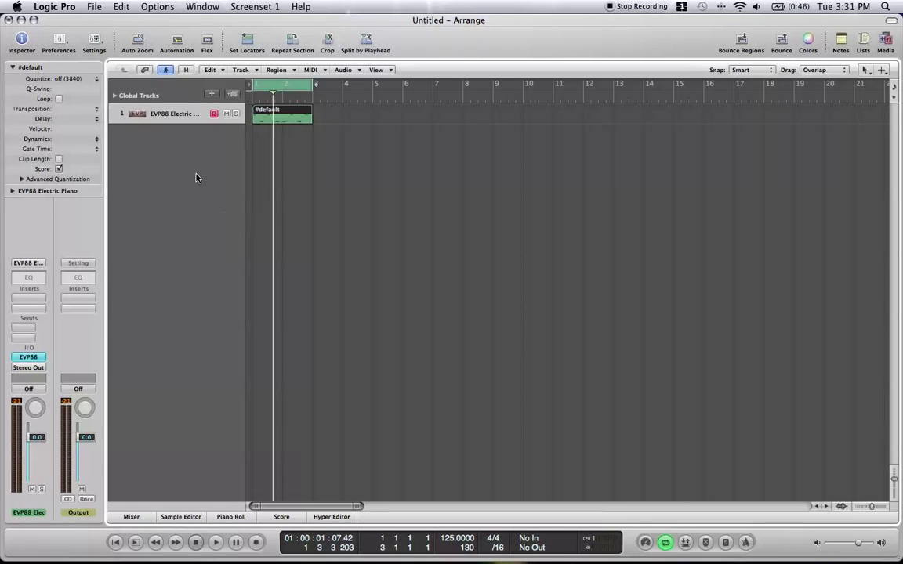
Turn off the cycle, park the playhead near the end of bar 3, and bring up New Tracks
left_click(276, 88)
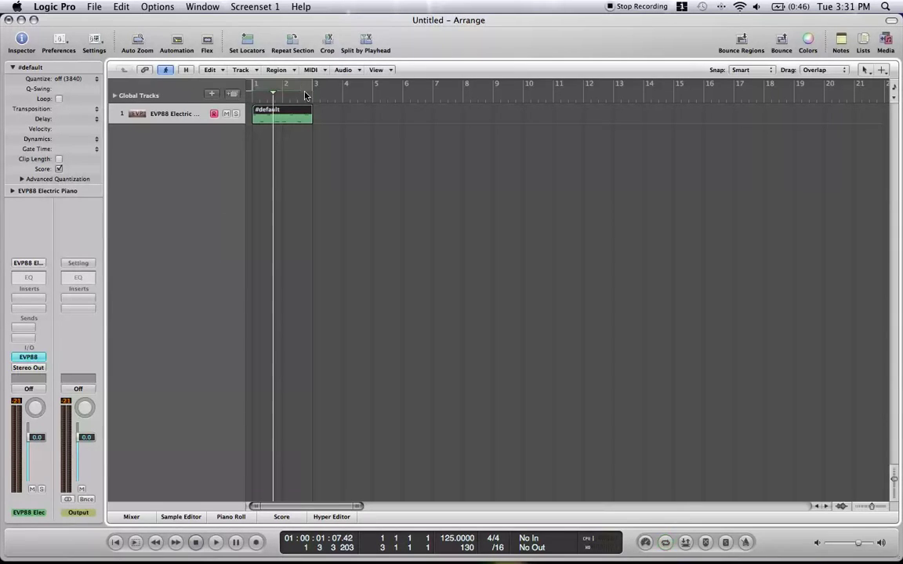
left_click(345, 140)
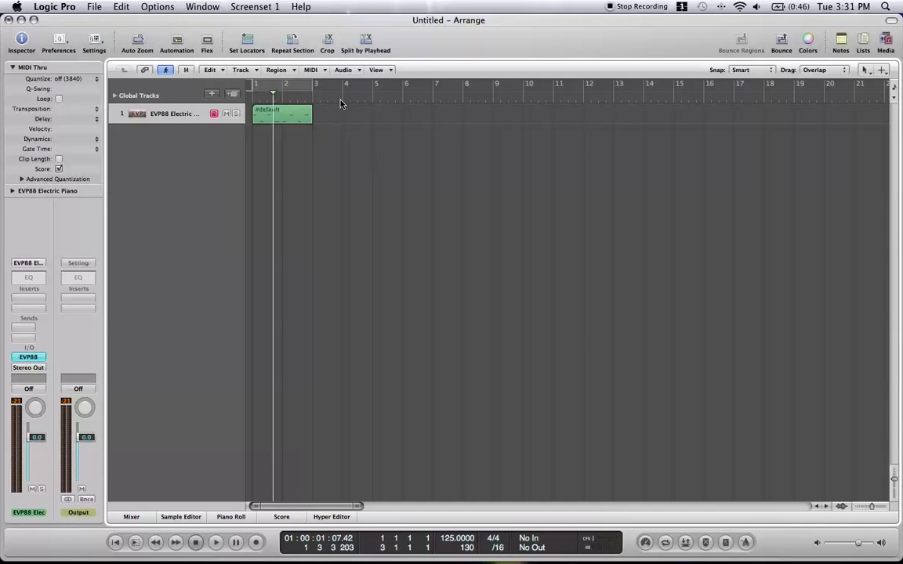
left_click(342, 101)
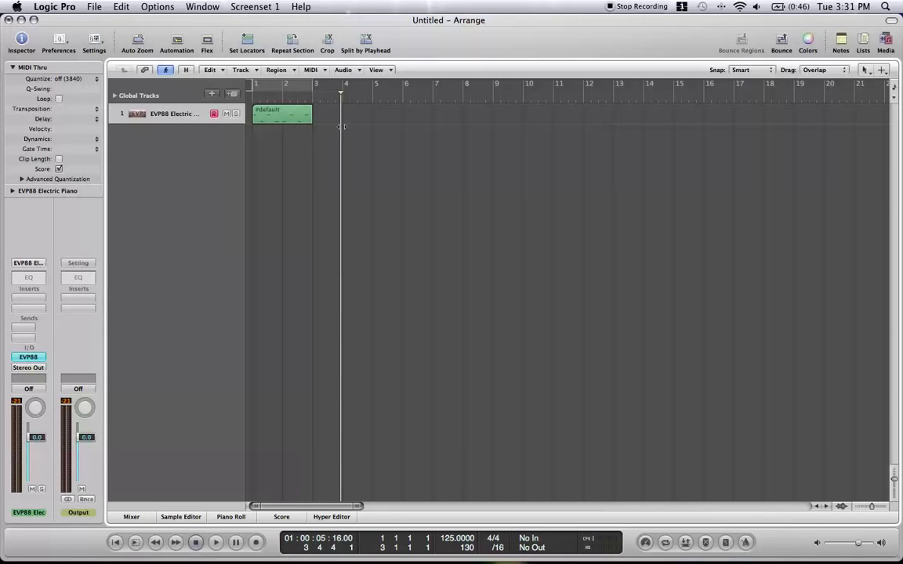
left_click(212, 95)
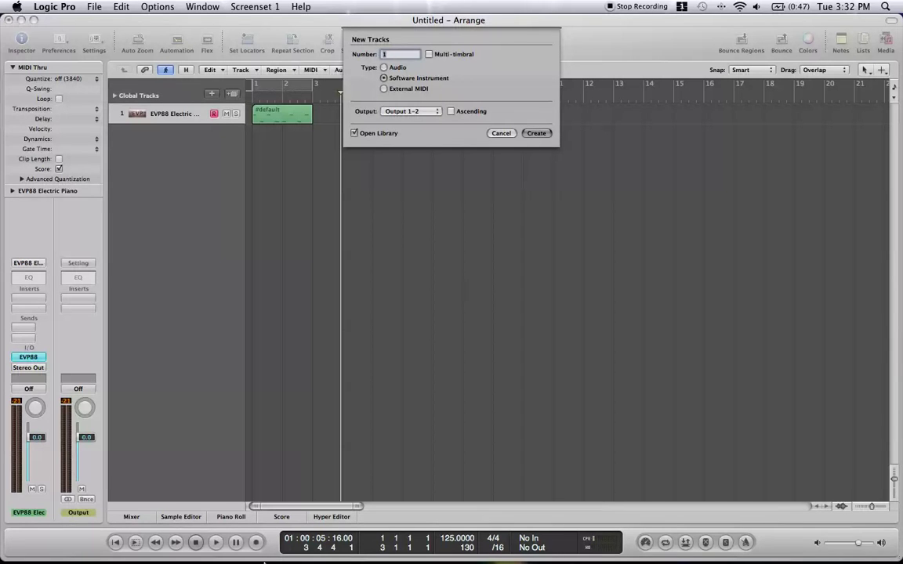
Create the software-instrument track and load Synthesizers > Synth Leads > Dominator onto it
key("Return")
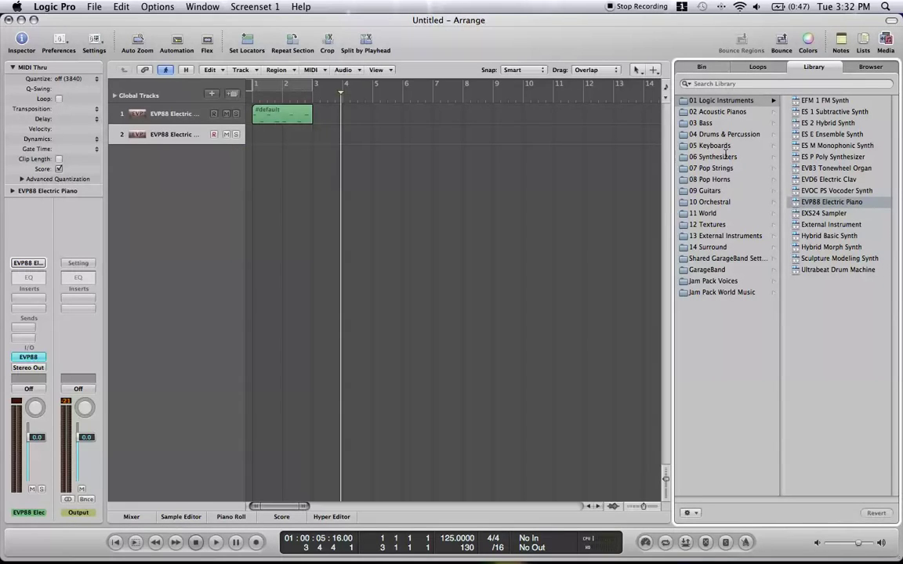
left_click(715, 157)
left_click(812, 100)
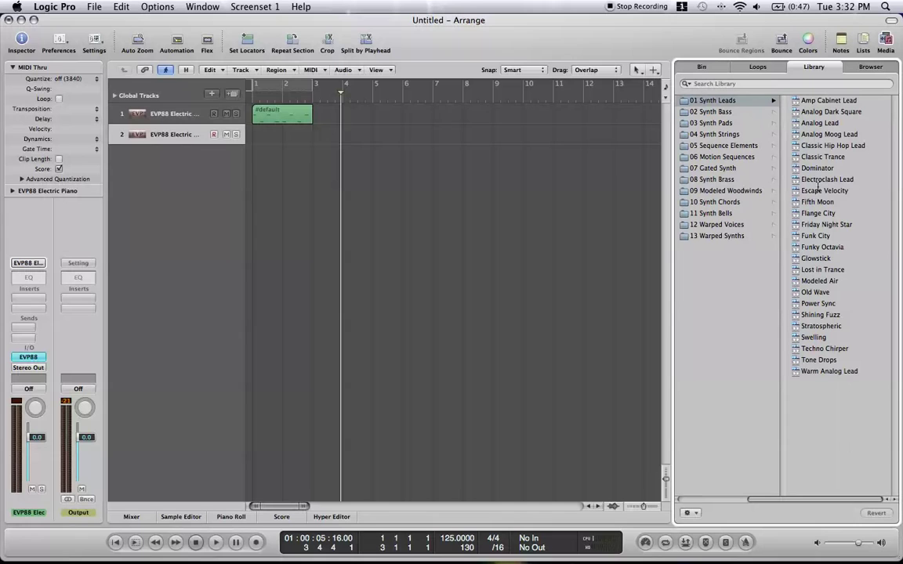
left_click(818, 167)
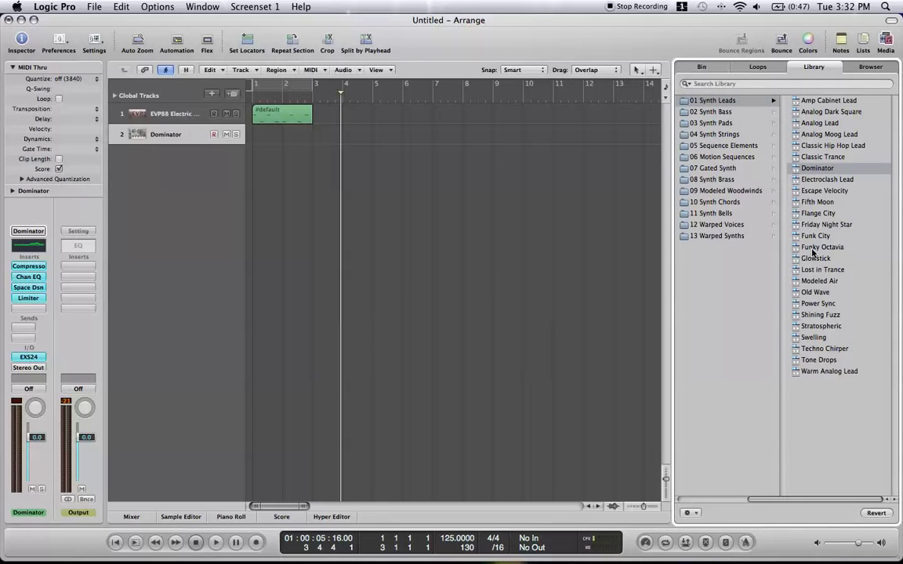
left_click(283, 115)
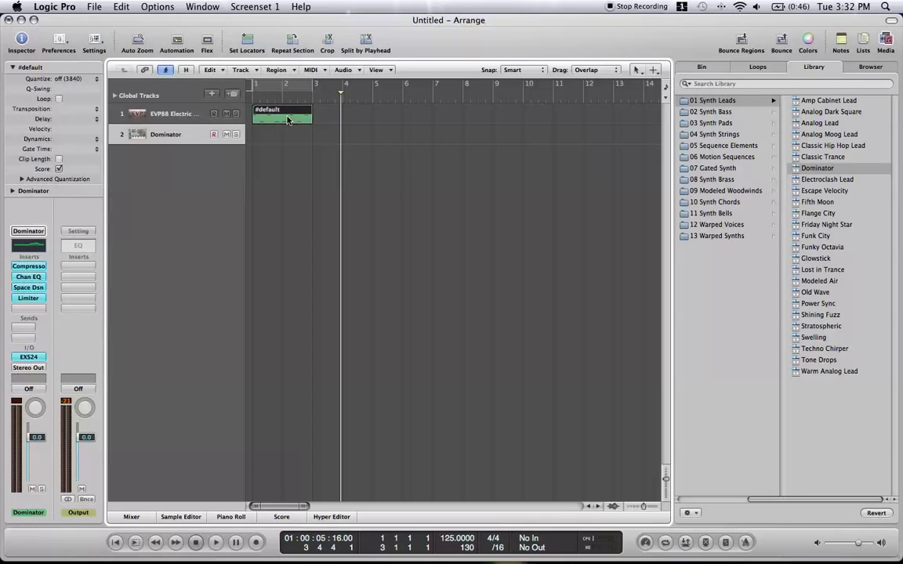
Cycle bars 1–3 and Option-copy the #default region onto the Dominator track at bar 1
left_click_drag(288, 120, 288, 140)
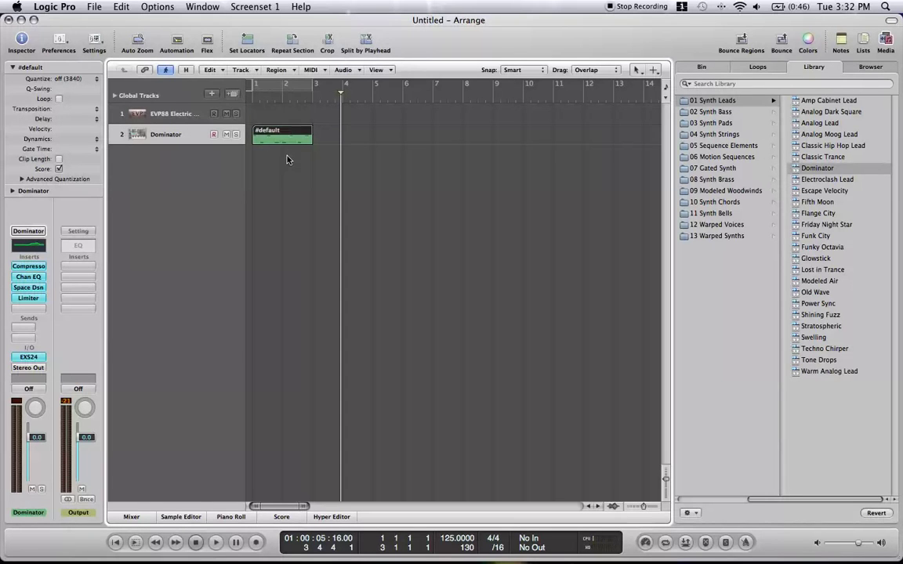
left_click(251, 84)
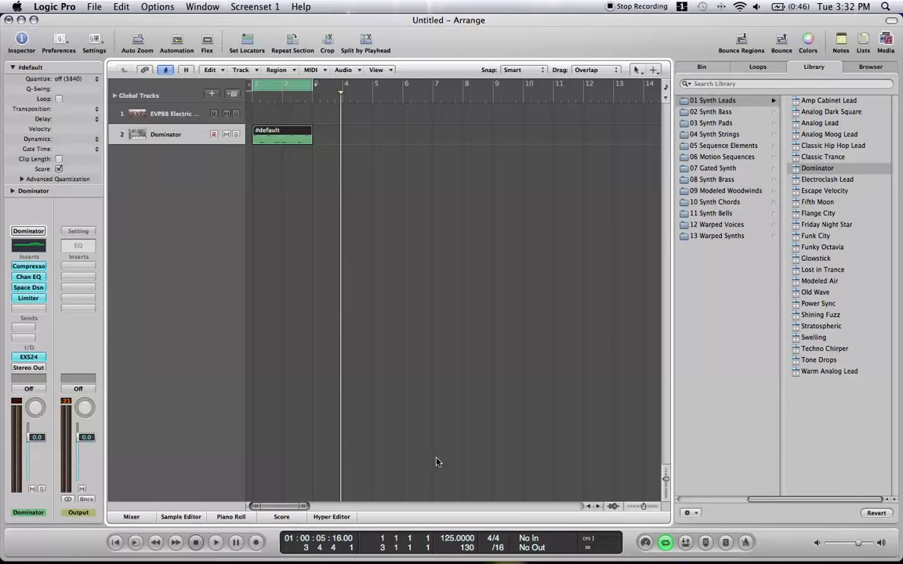
key("space")
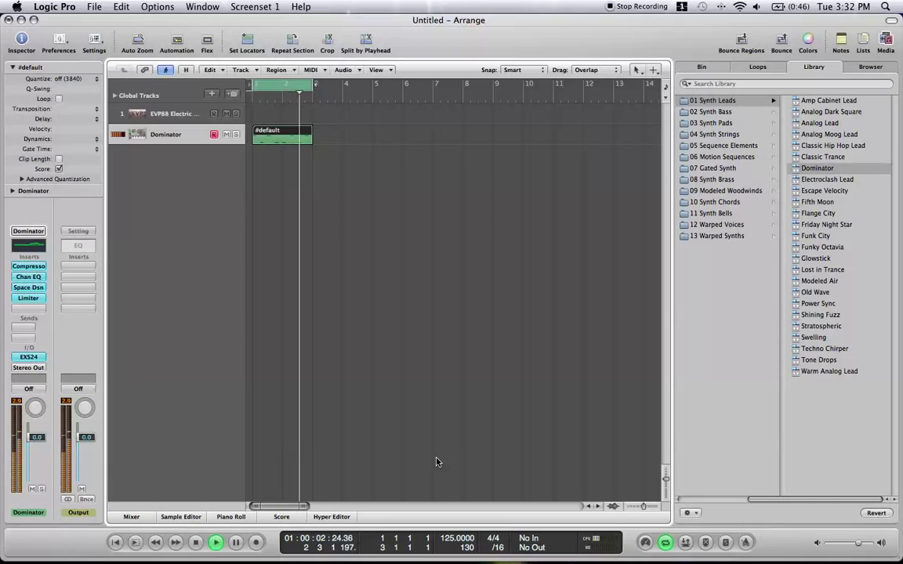
key("space")
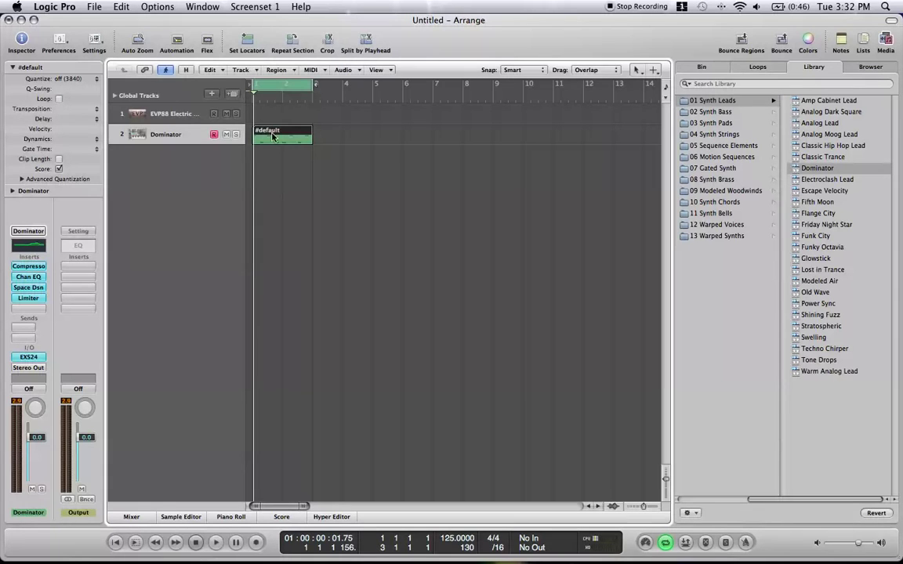
left_click_drag(276, 139, 276, 129)
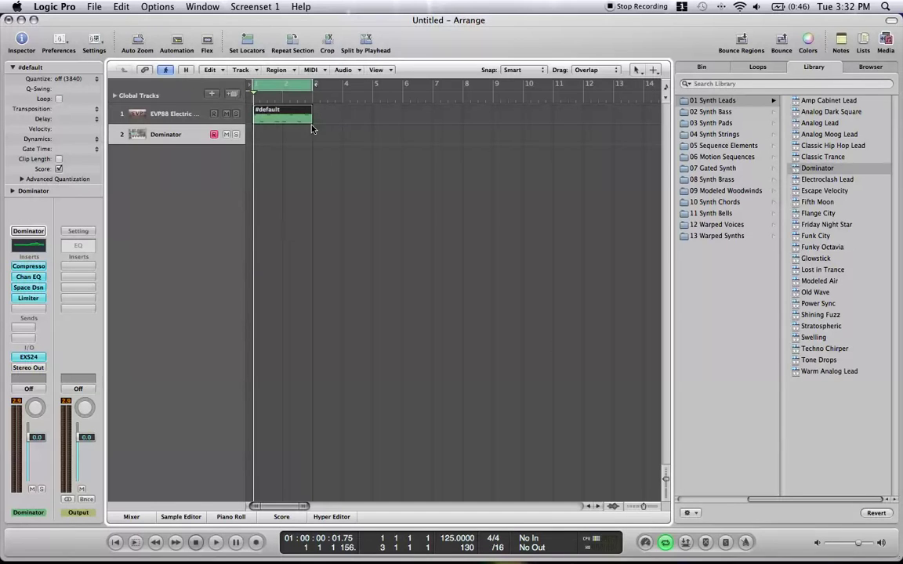
left_click_drag(301, 116, 288, 144)
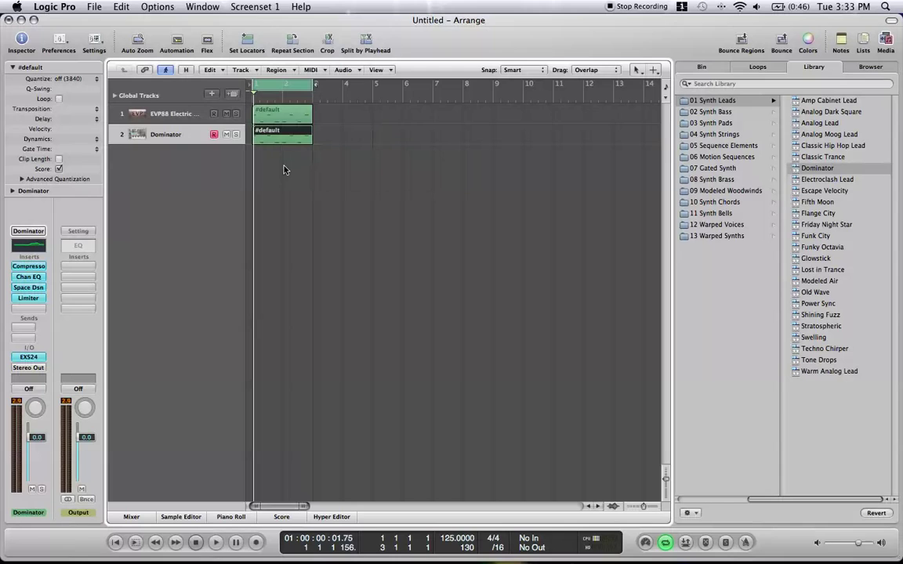
During playback, audition Escape Velocity and Friday Night Star on track 2, then return to Dominator
key("space")
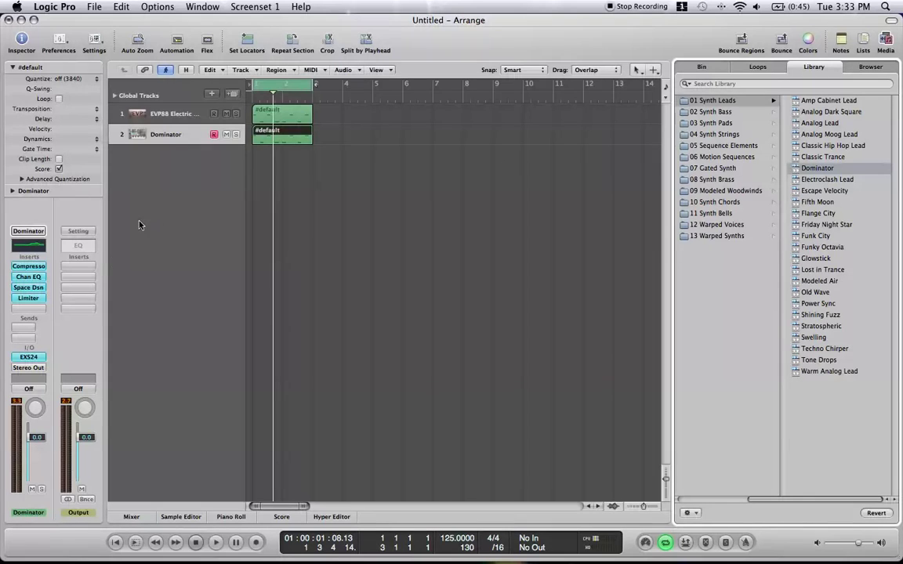
left_click(833, 191)
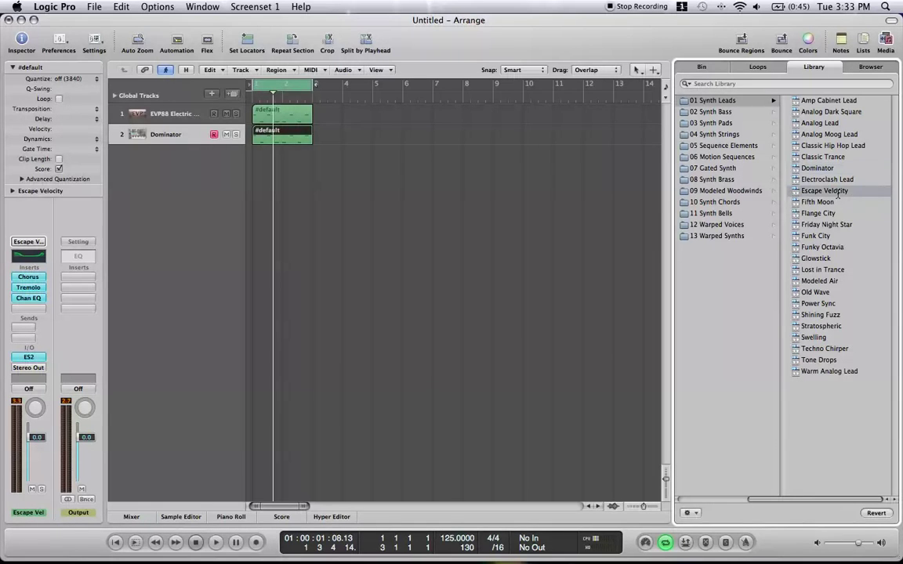
left_click(827, 225)
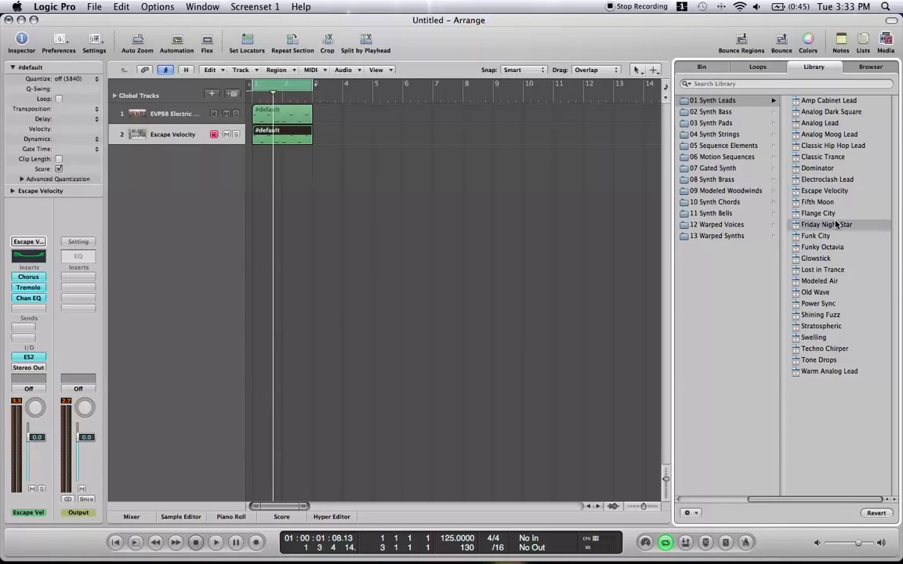
left_click(820, 167)
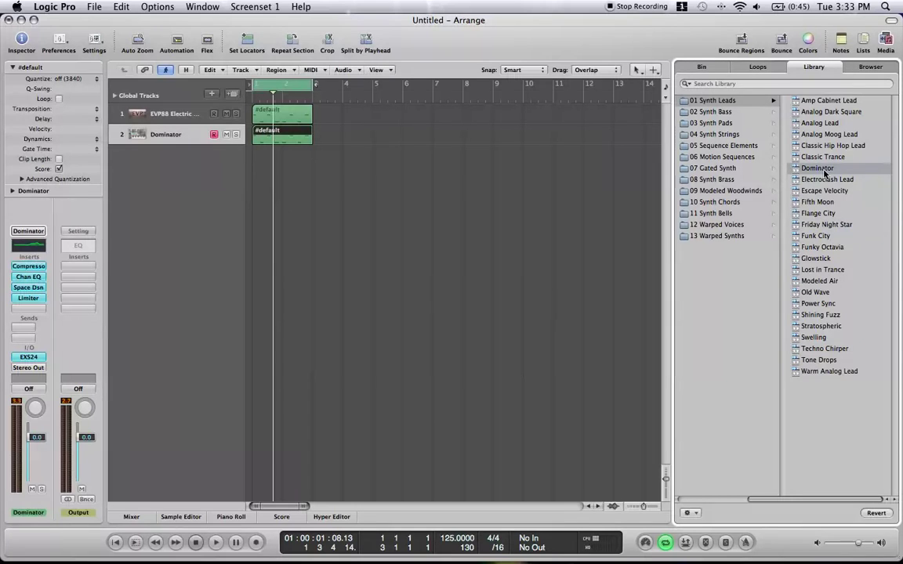
Open the Dominator track's Space Designer reverb, reposition its window, and toggle its Bypass
left_click(29, 288)
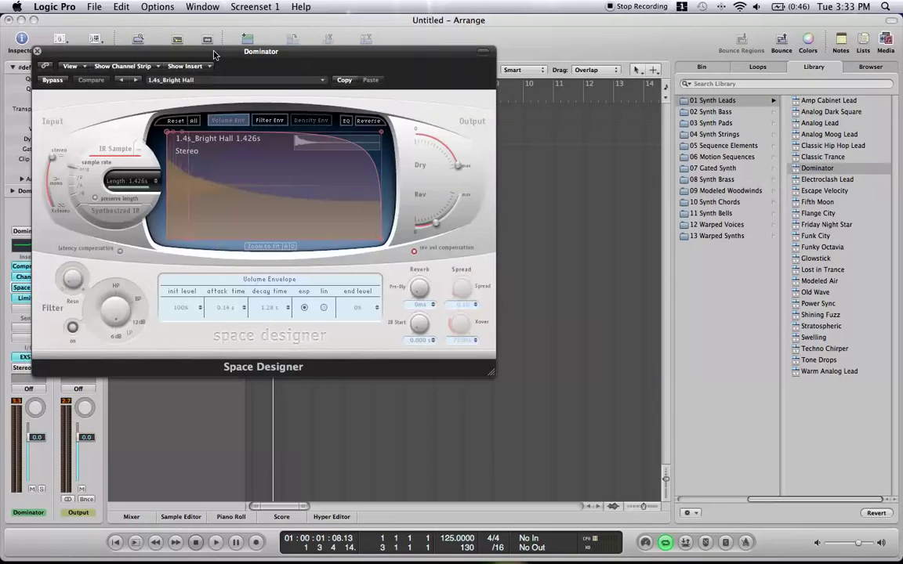
left_click_drag(215, 51, 611, 120)
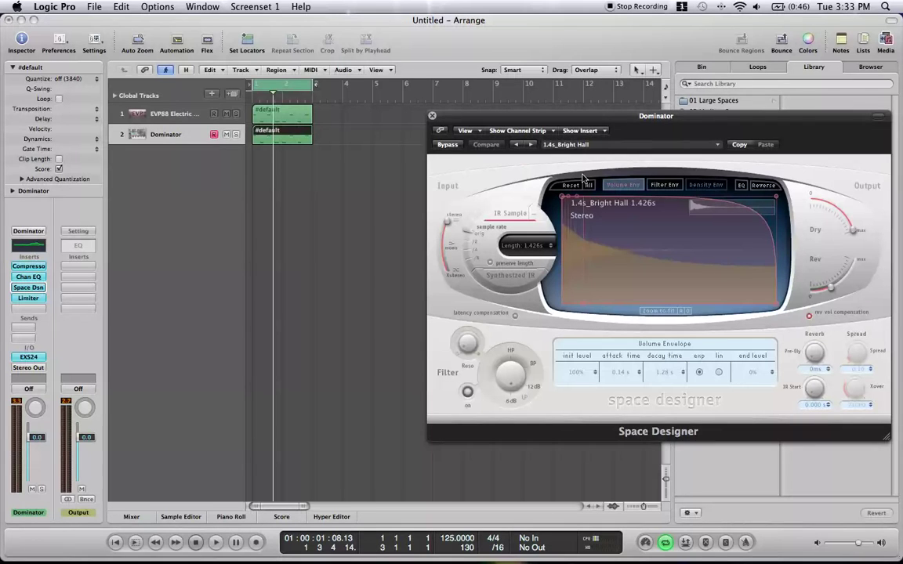
left_click_drag(590, 116, 595, 97)
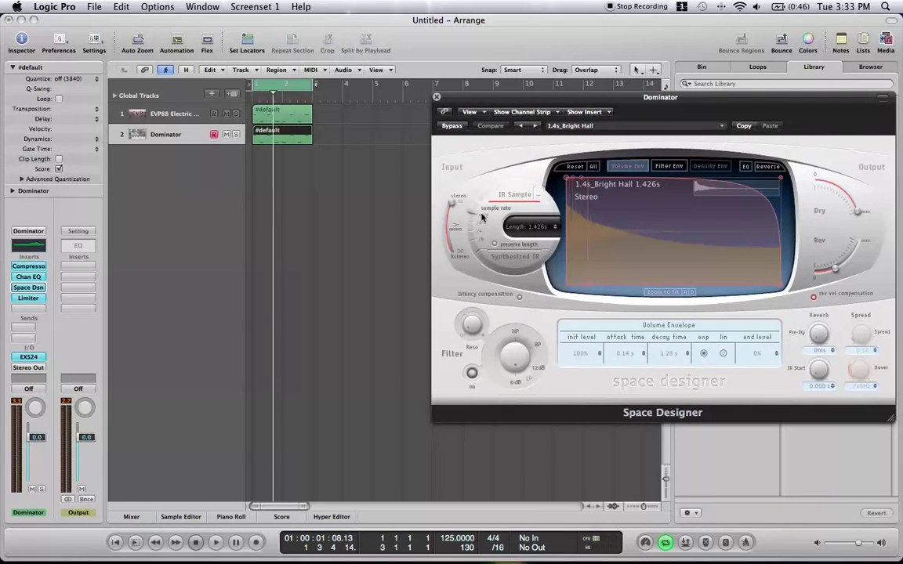
left_click(452, 125)
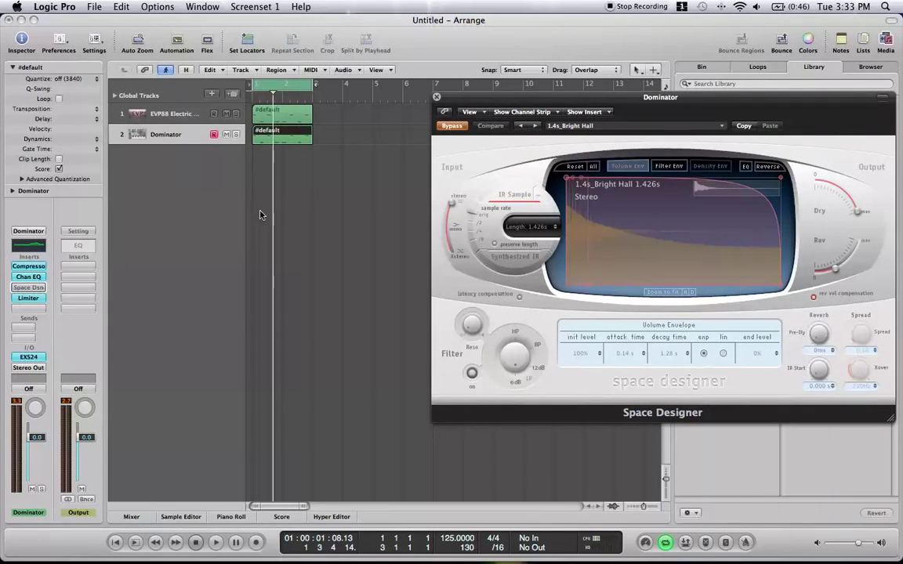
Mute the electric piano track, audition Dominator alone twice, and close the reverb window
left_click(227, 114)
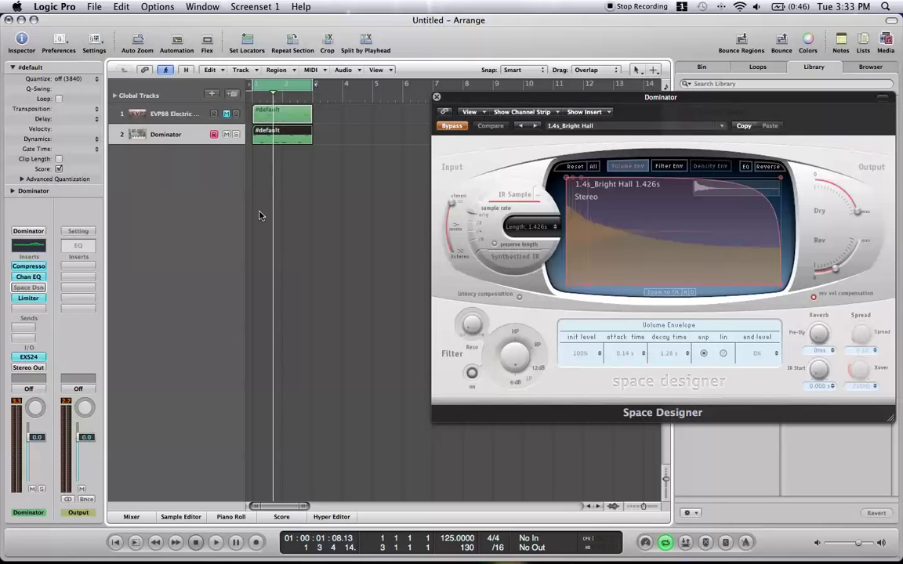
key("space")
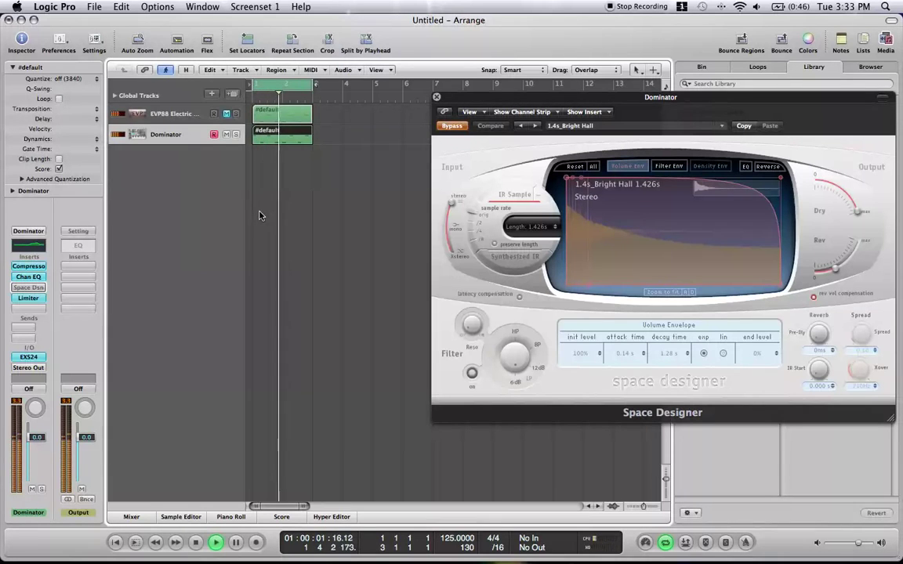
key("space")
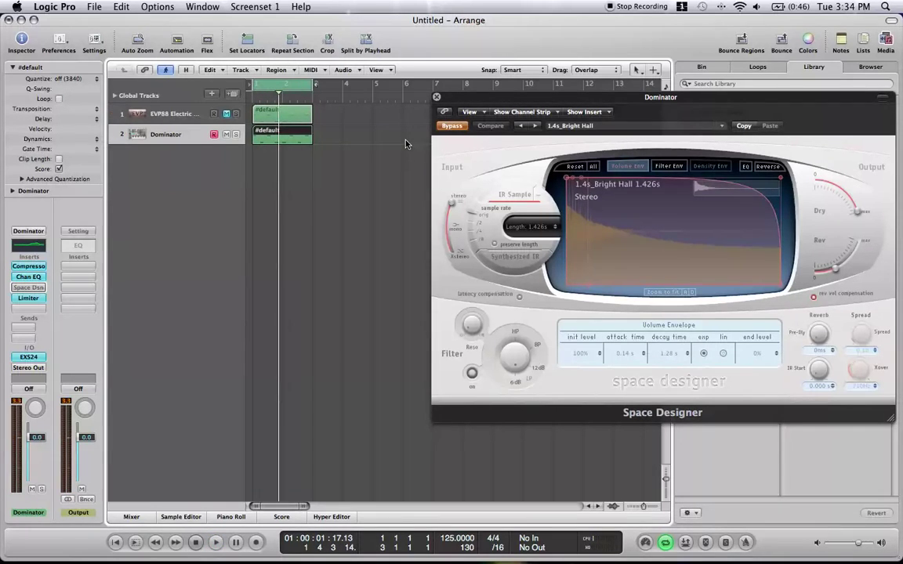
key("space")
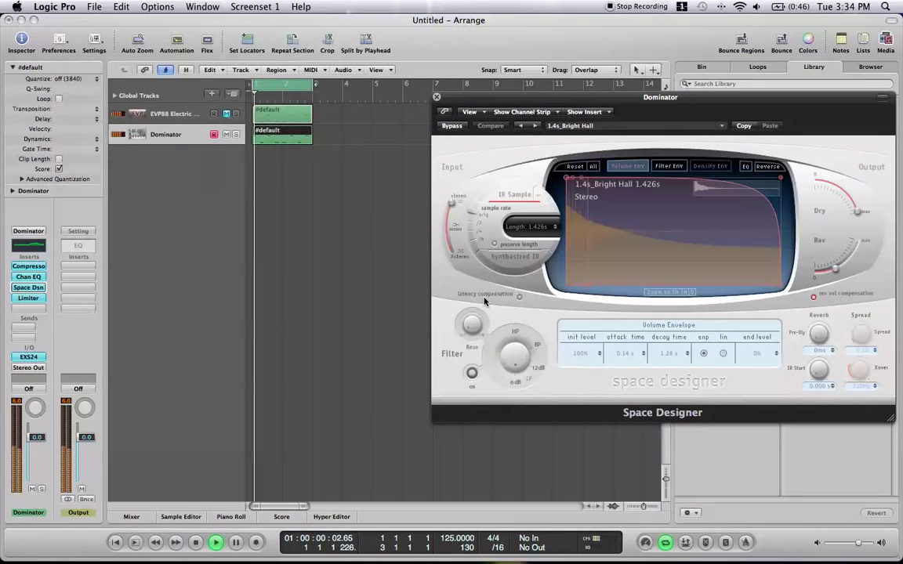
key("space")
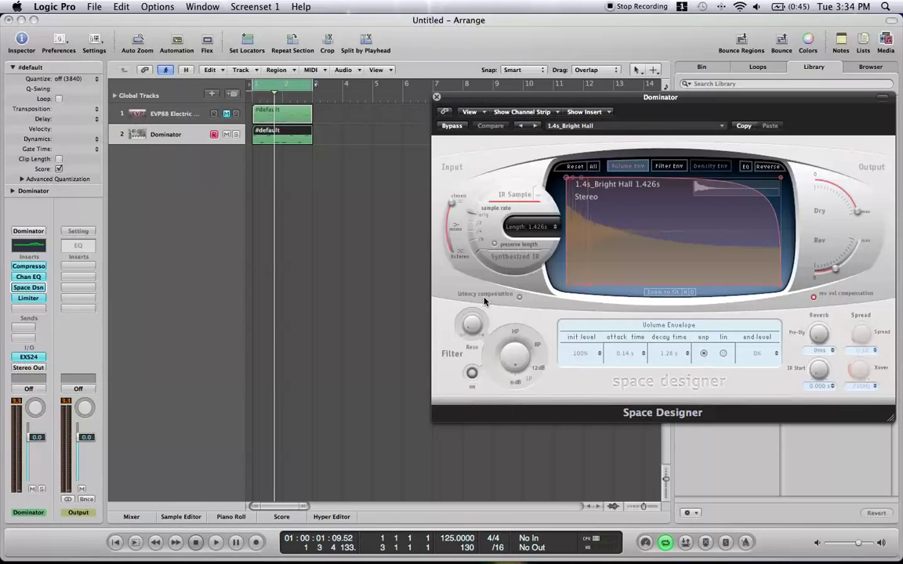
left_click(437, 98)
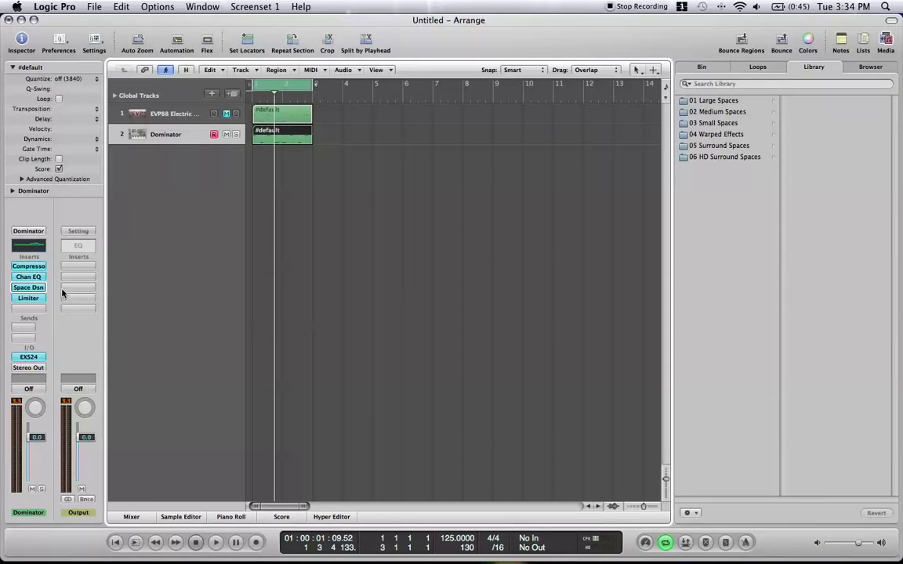
left_click(25, 309)
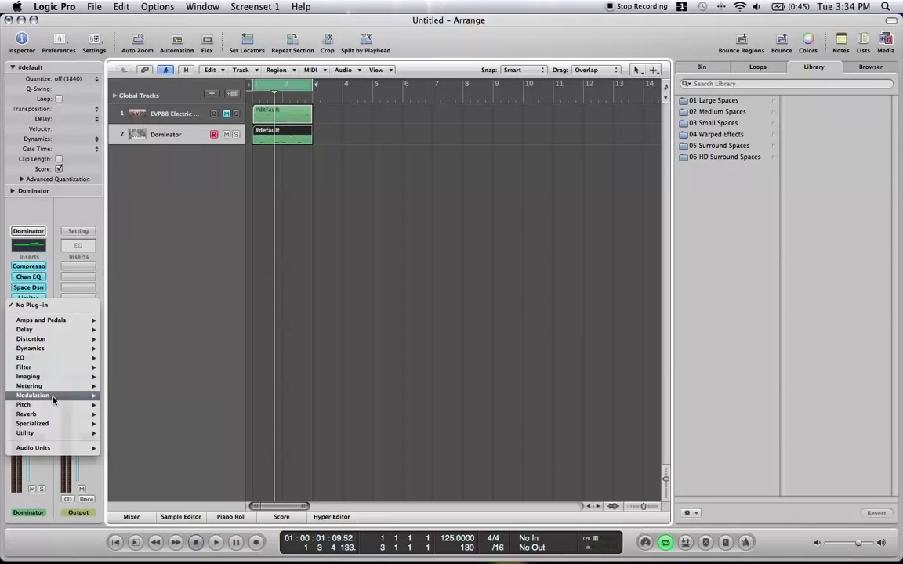
left_click(145, 281)
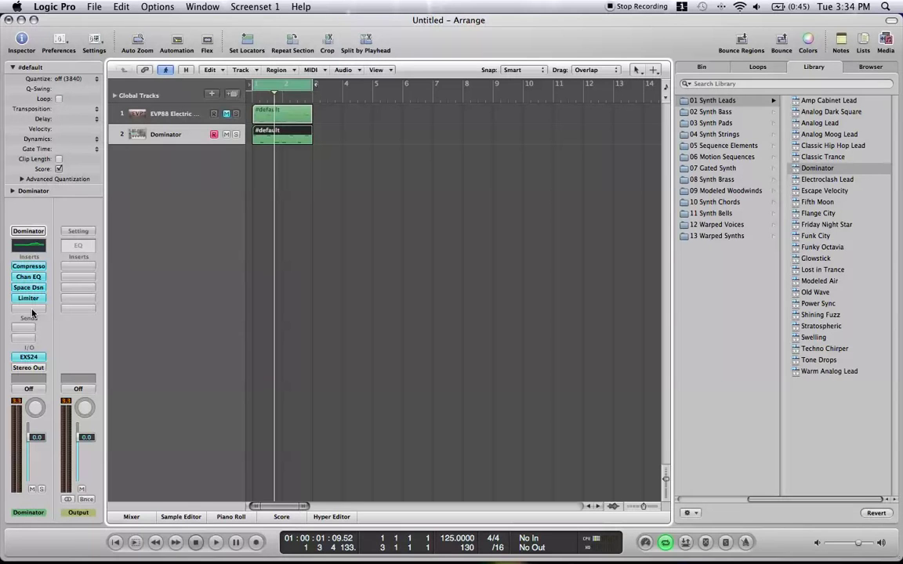
left_click(33, 312)
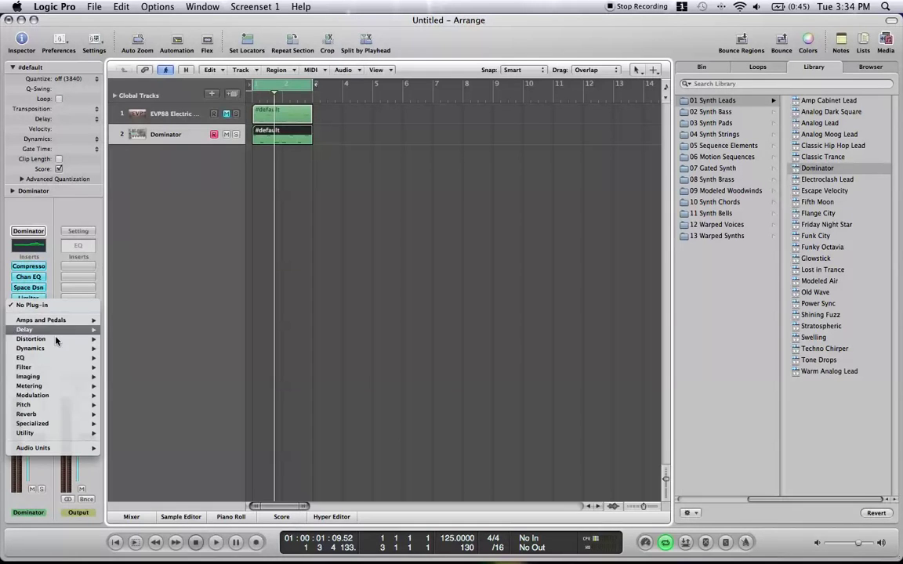
mouse_move(58, 353)
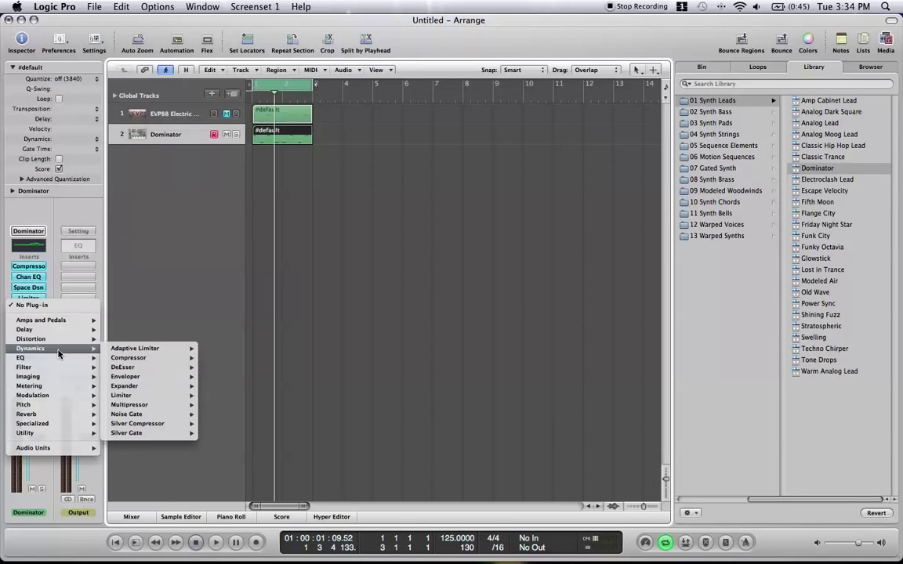
mouse_move(75, 411)
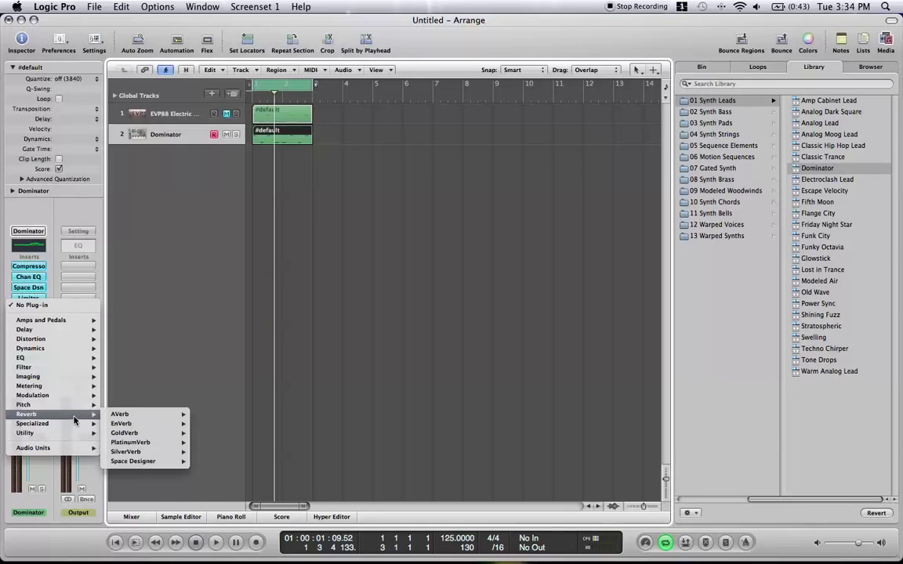
left_click(147, 314)
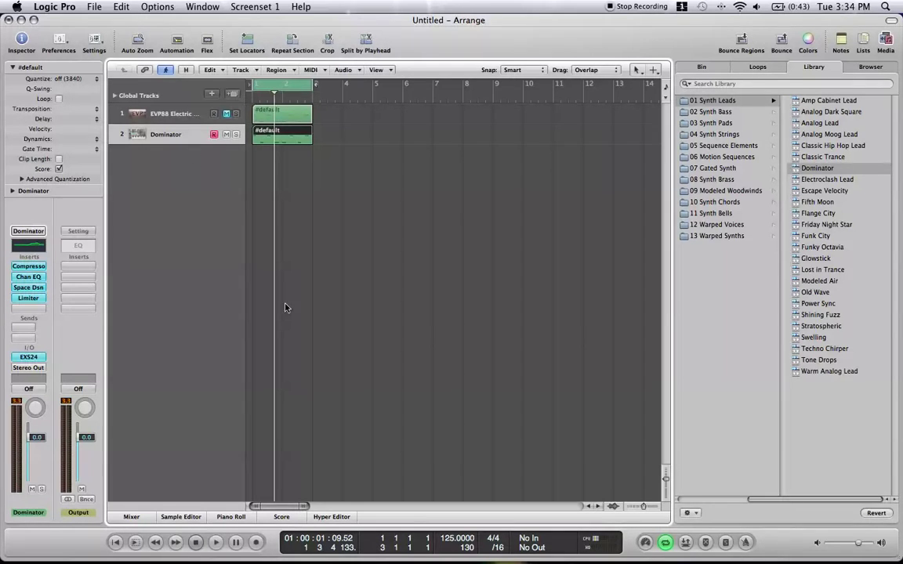
Add a third software-instrument track below Dominator through the New Tracks dialog
left_click(29, 357)
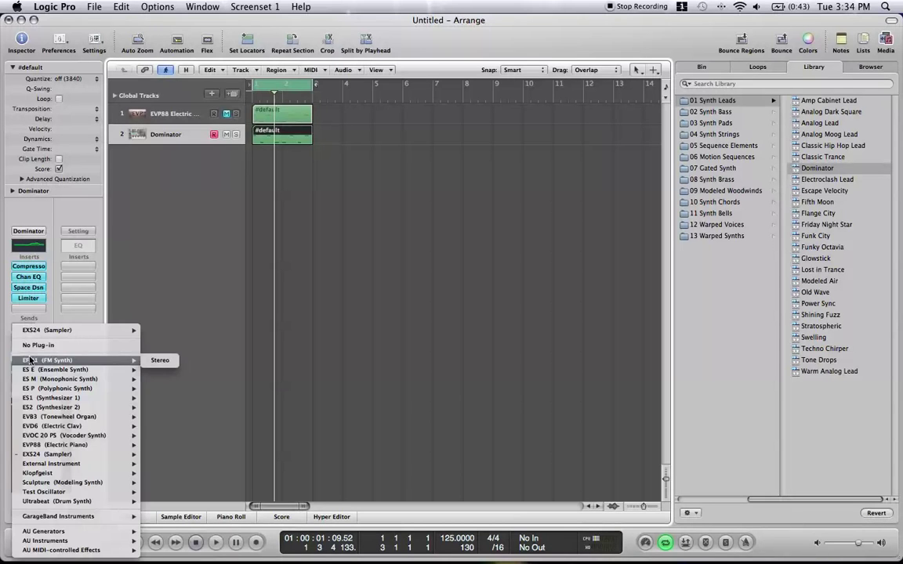
left_click(120, 354)
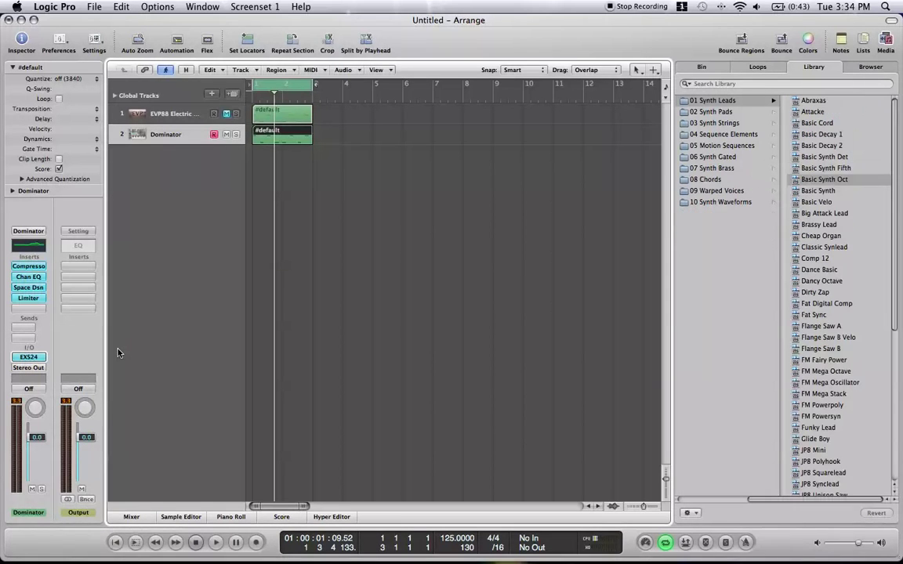
left_click(213, 96)
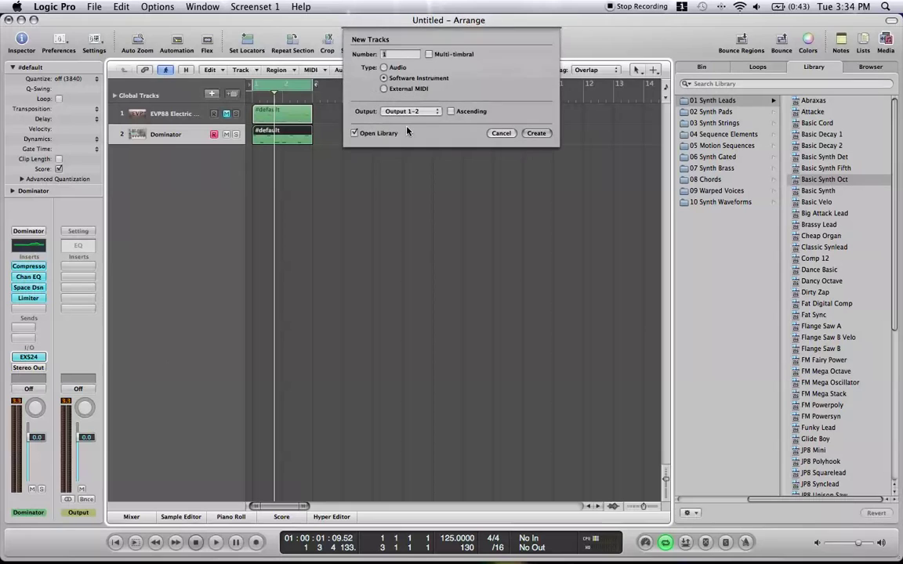
left_click(536, 134)
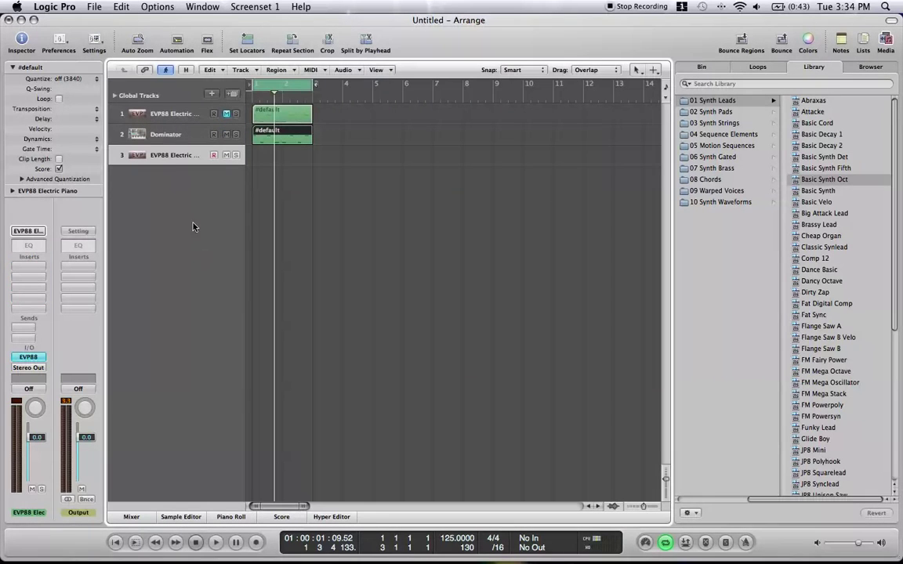
Open the third track's instrument slot menu to pick a synthesizer such as ES2
left_click(28, 356)
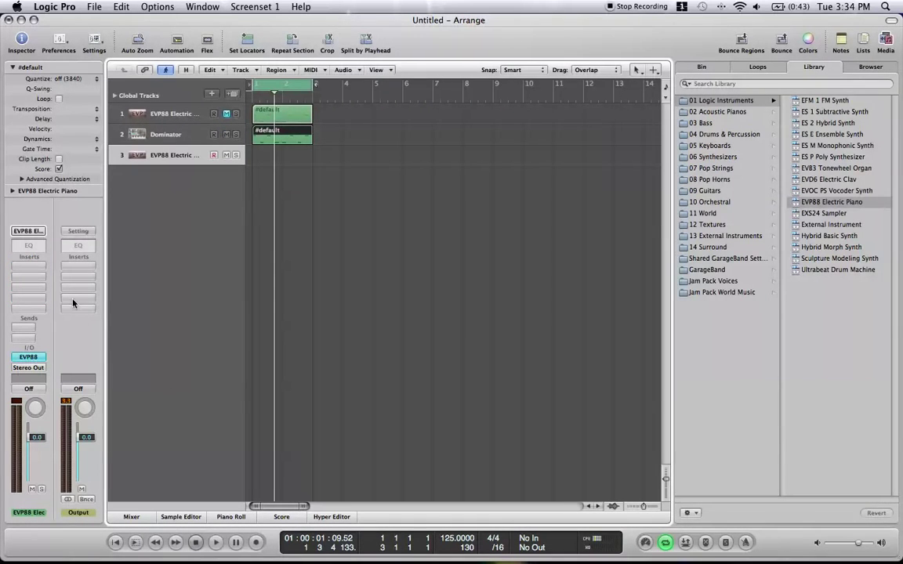
left_click(30, 357)
mouse_move(32, 360)
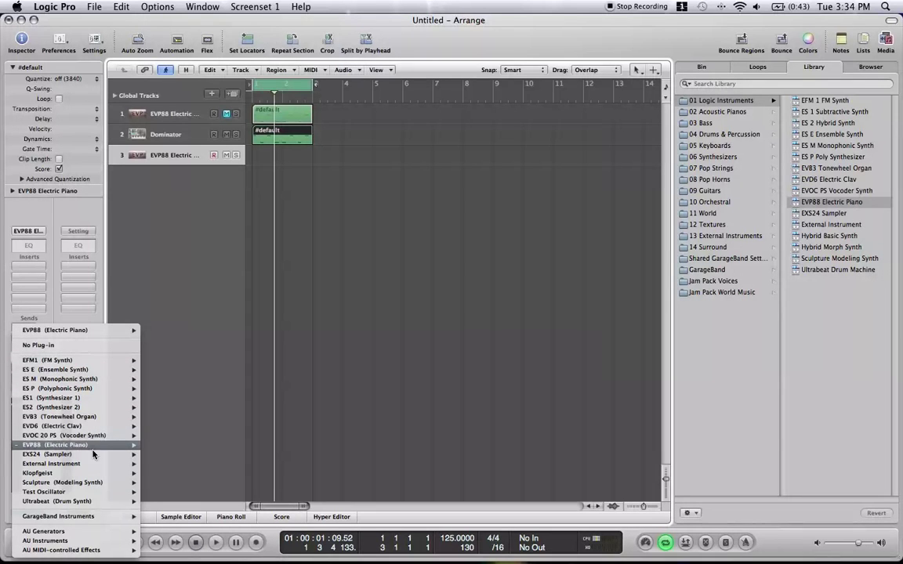
mouse_move(92, 401)
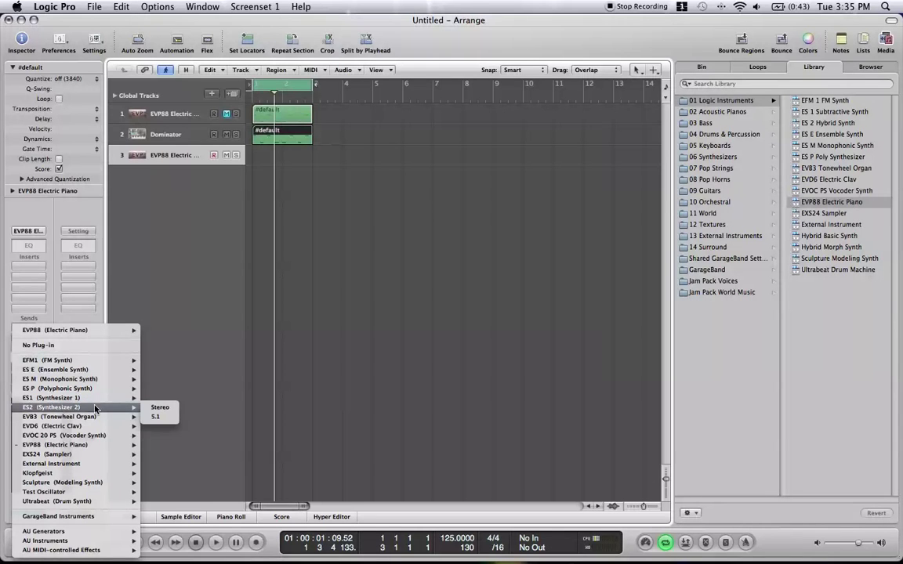
Load a stereo ES2 on track 3 and apply the Dissonant Magic patch from Sequence Elements
left_click(156, 409)
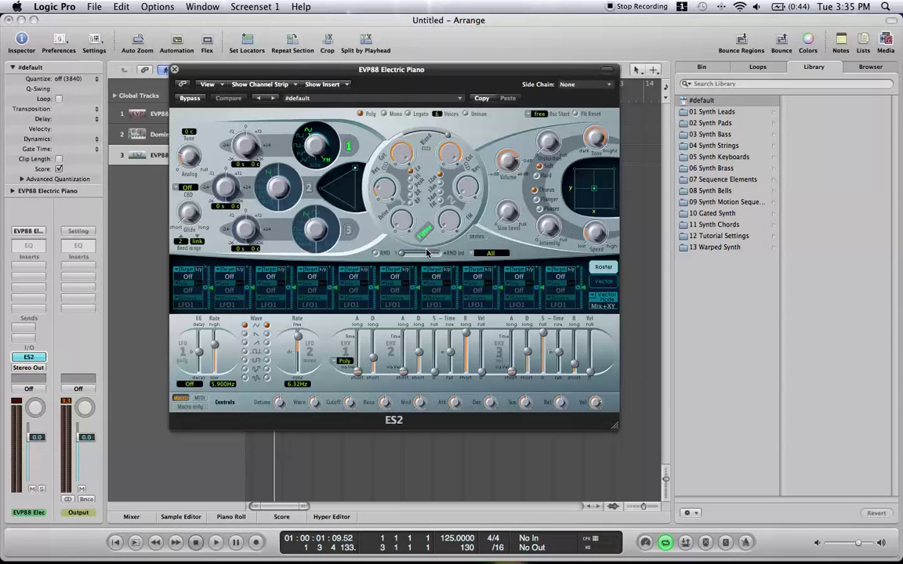
left_click_drag(411, 72, 447, 56)
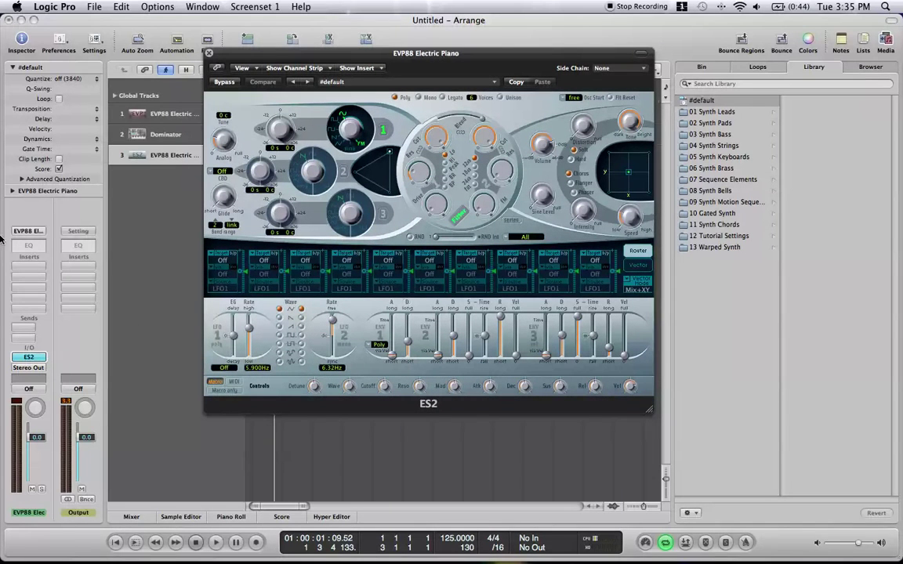
left_click(714, 113)
left_click(729, 124)
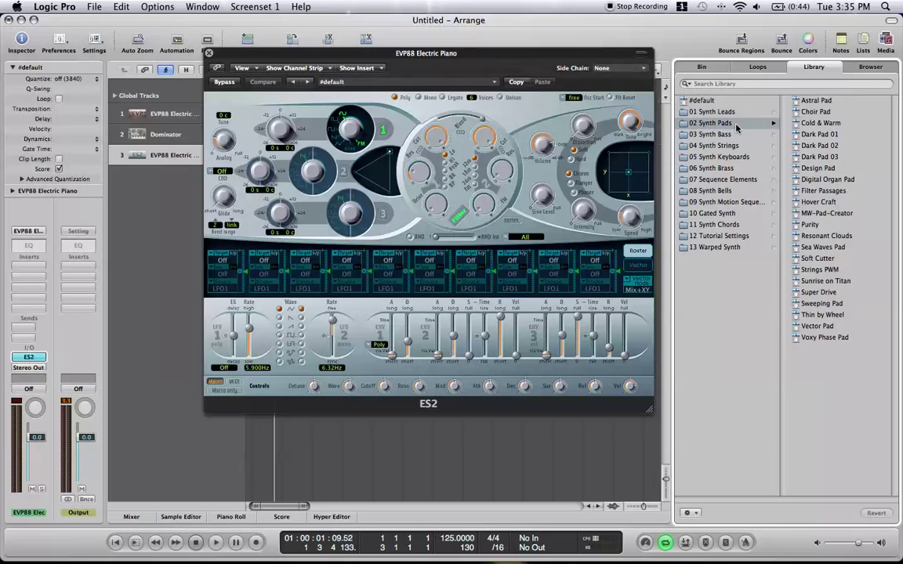
left_click(737, 134)
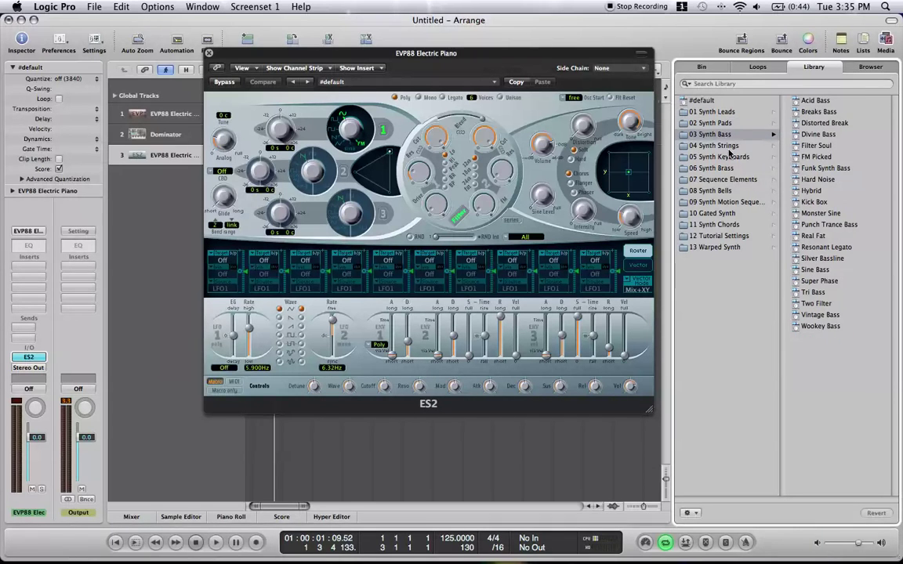
left_click(741, 157)
left_click(745, 180)
left_click(825, 145)
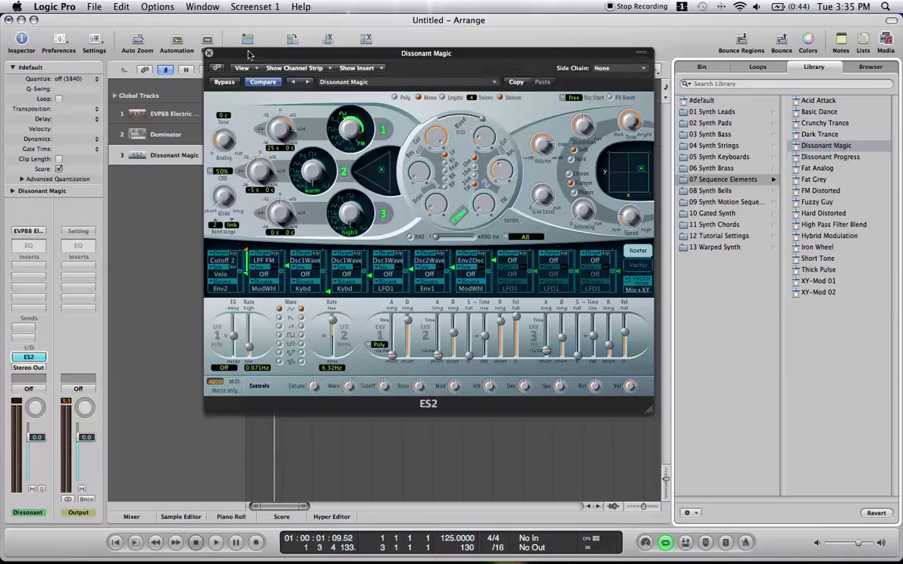
Close ES2 and load the Blur Pad patch from Synthesizers > Synth Pads onto track 3
left_click(208, 53)
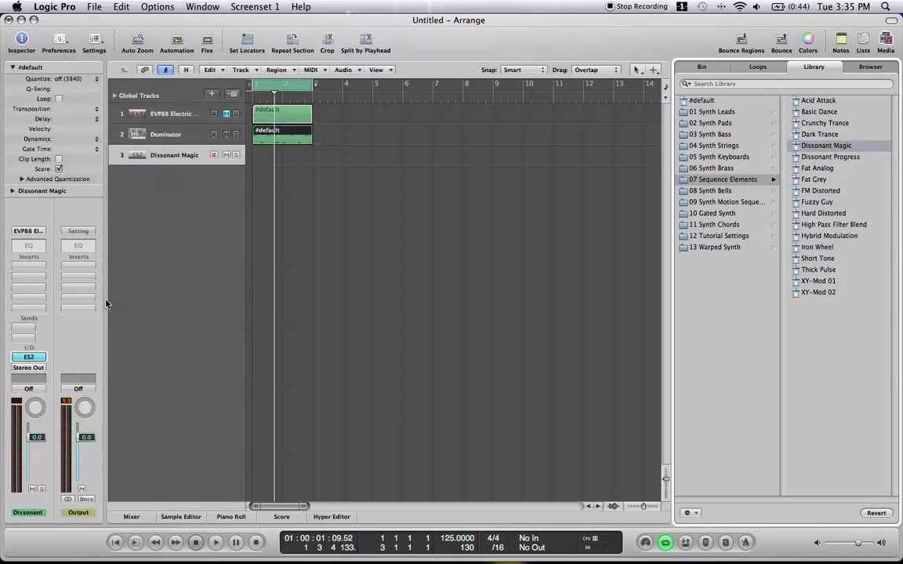
left_click(29, 234)
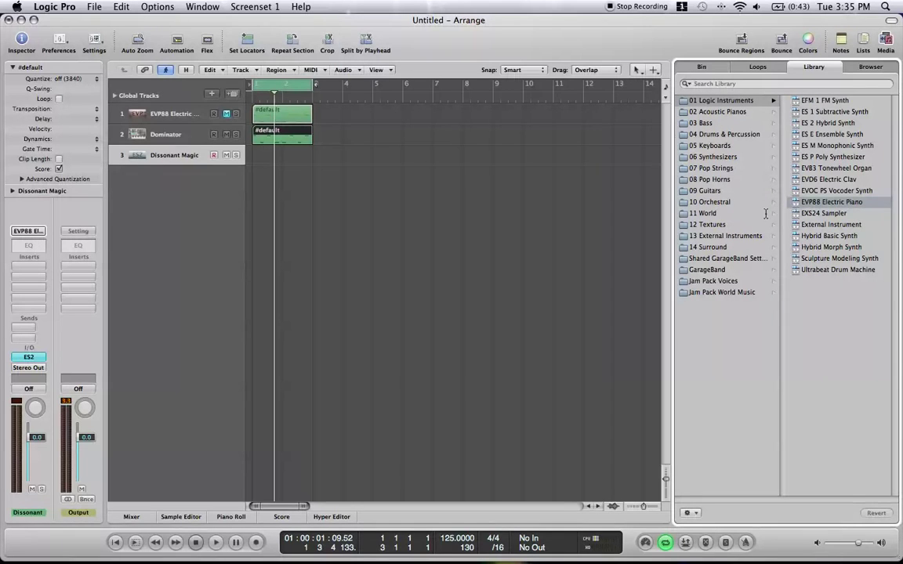
left_click(714, 157)
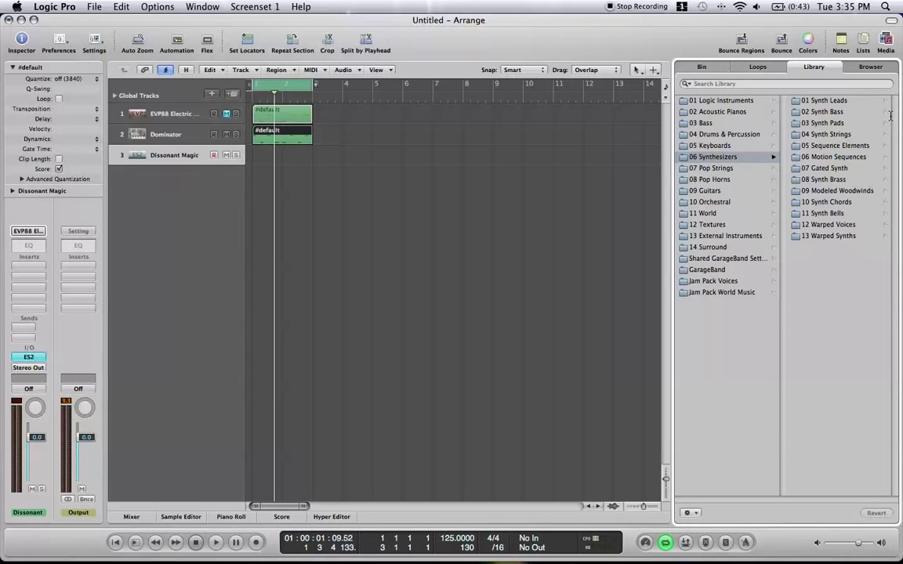
left_click(822, 123)
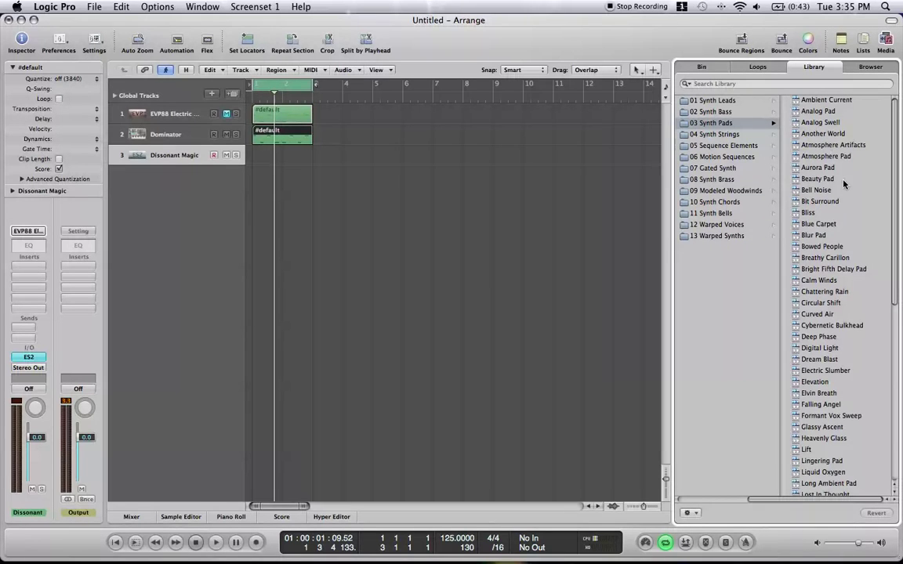
left_click(816, 235)
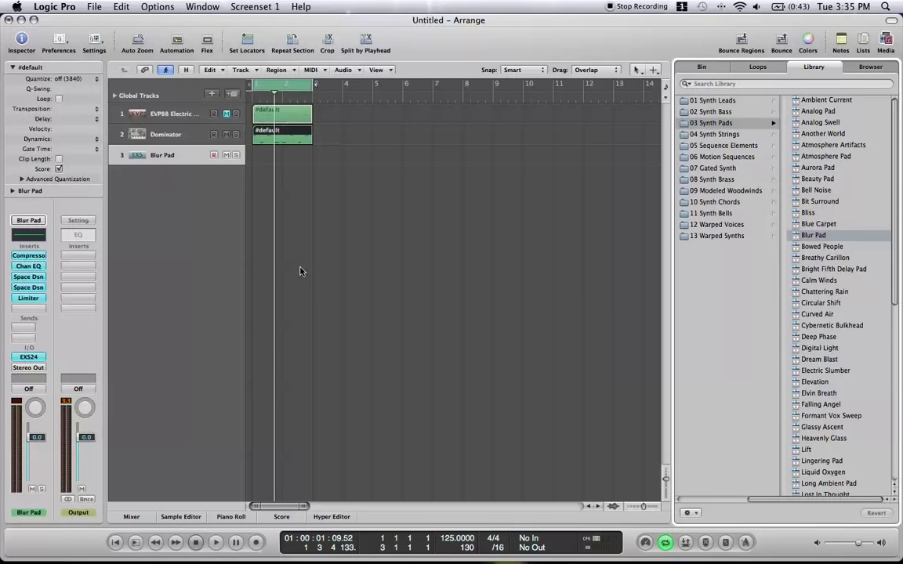
Audition Blur Pad with Musical Typing, playing notes in octave 4
key("super+k")
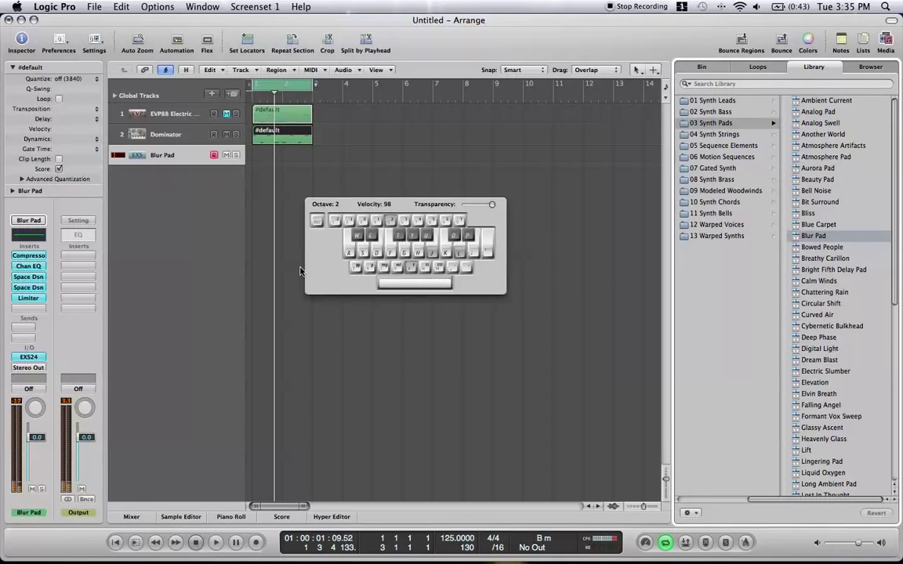
key("x")
key("x")
key("x")
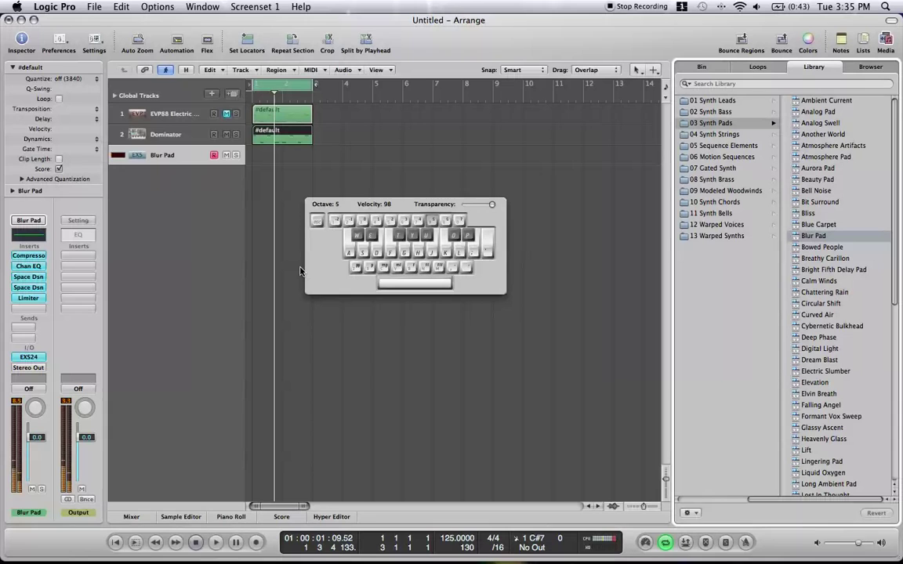
key("z")
key("a")
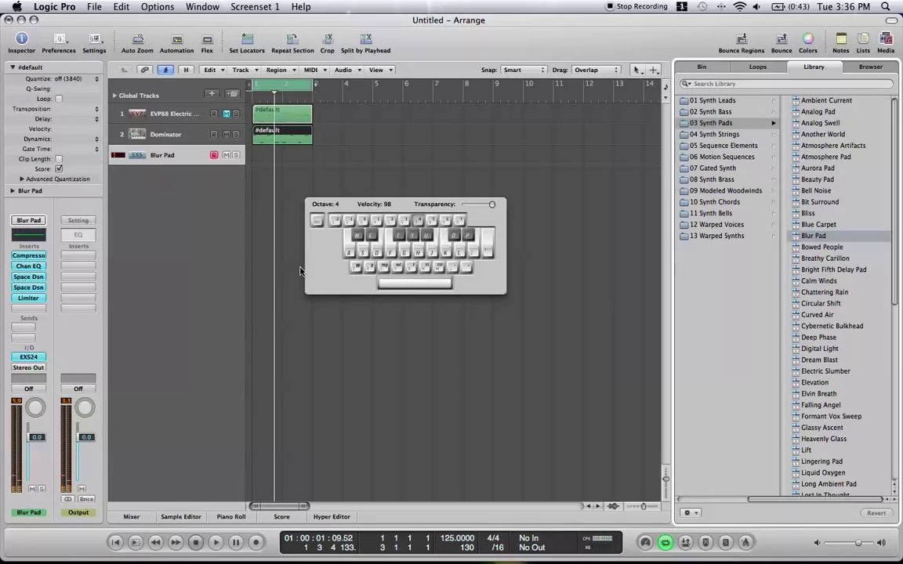
key("super+k")
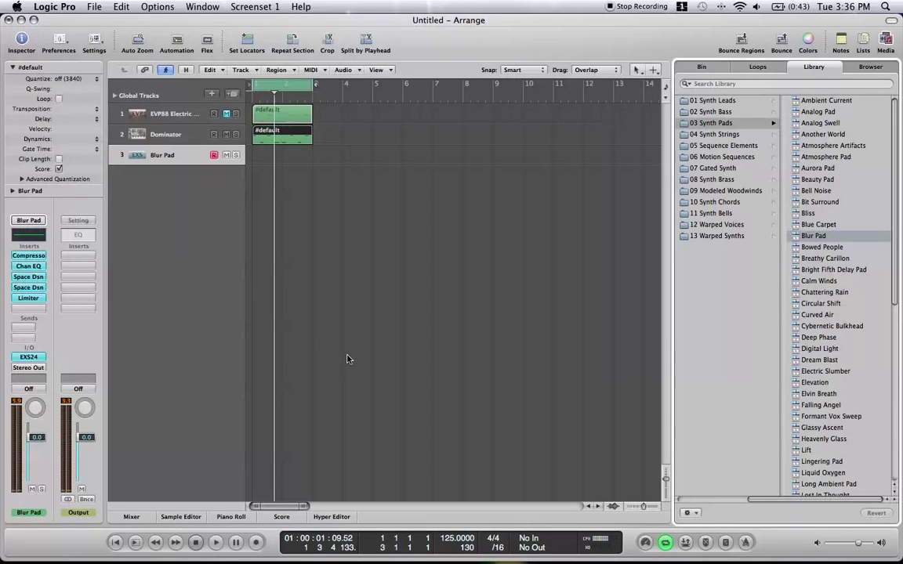
Show the loop browser and filter loops by the Organ and Melodic keywords
left_click_drag(298, 137, 259, 138)
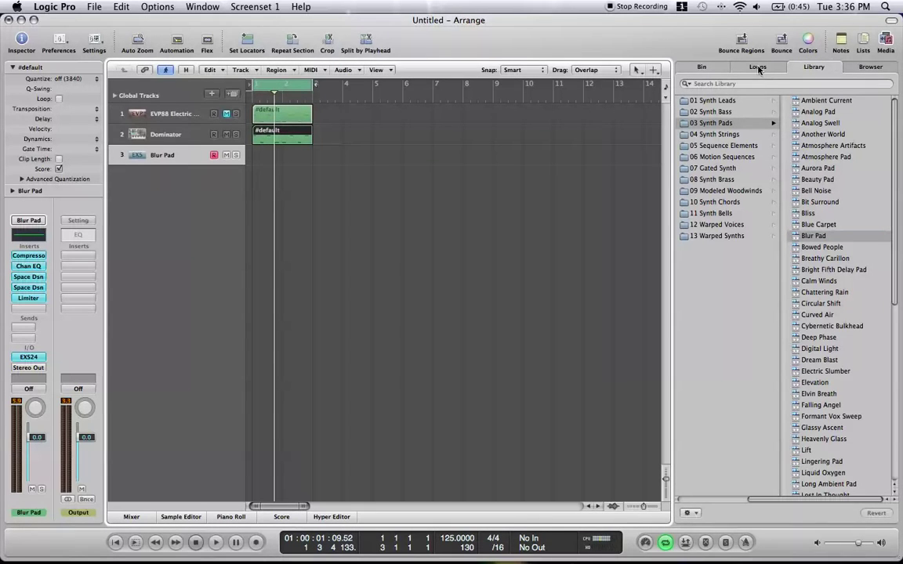
key("o")
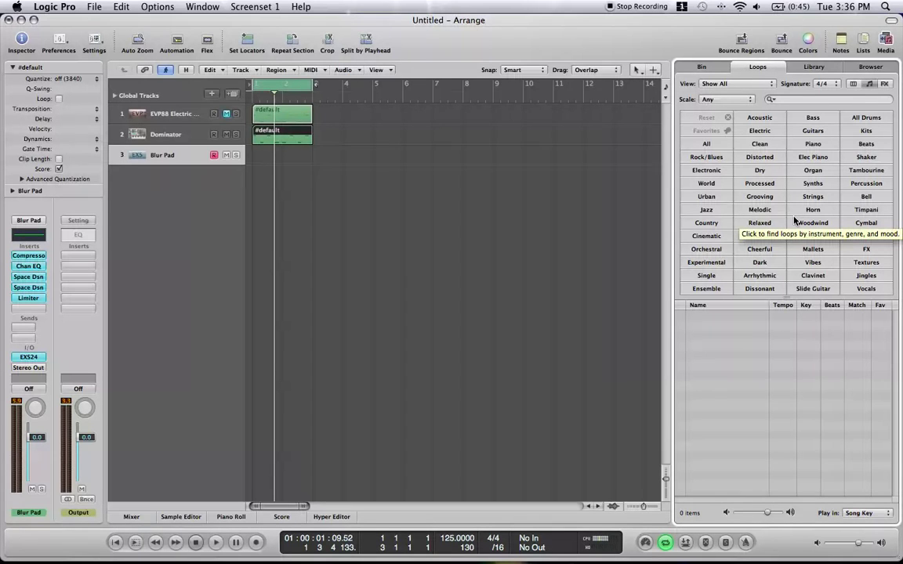
left_click(813, 170)
left_click(760, 209)
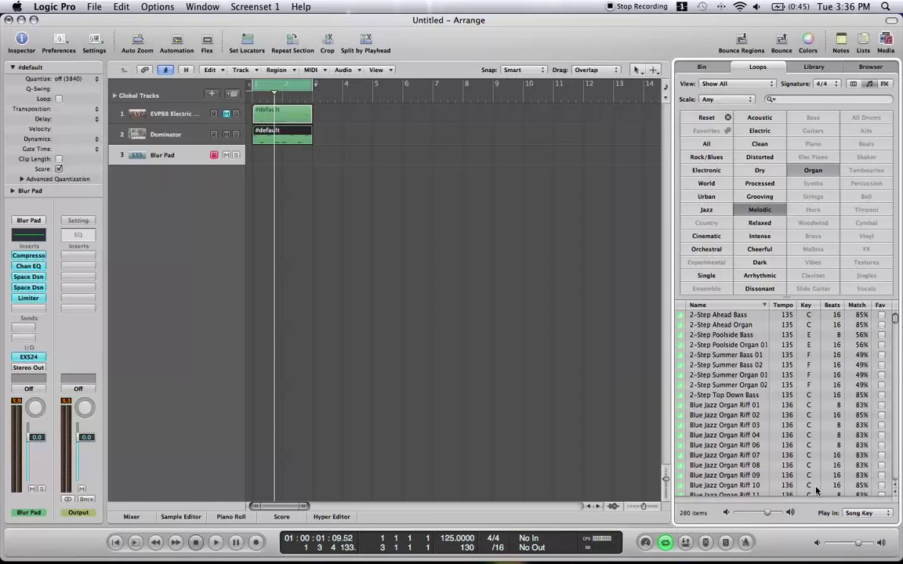
left_click_drag(725, 364, 816, 435)
Hide the Loops panel with the O key
key("o")
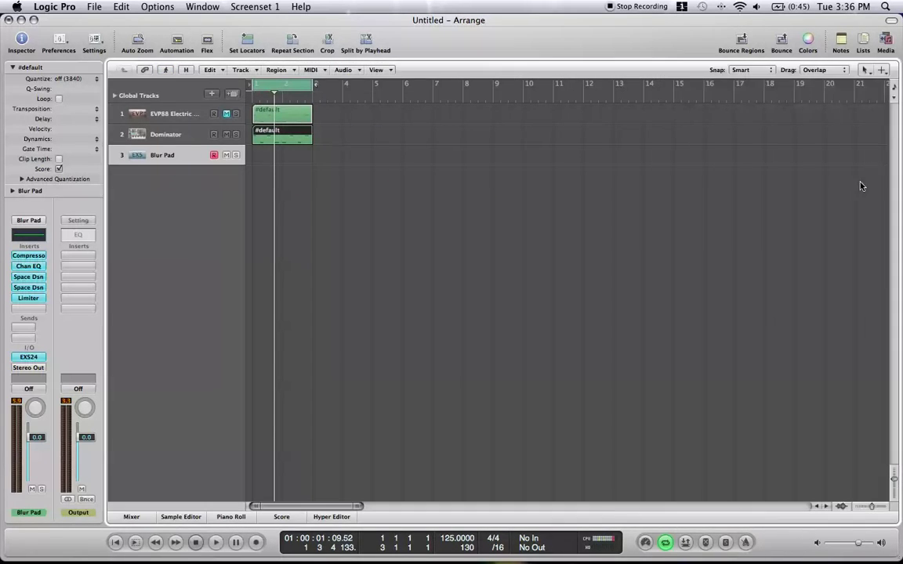